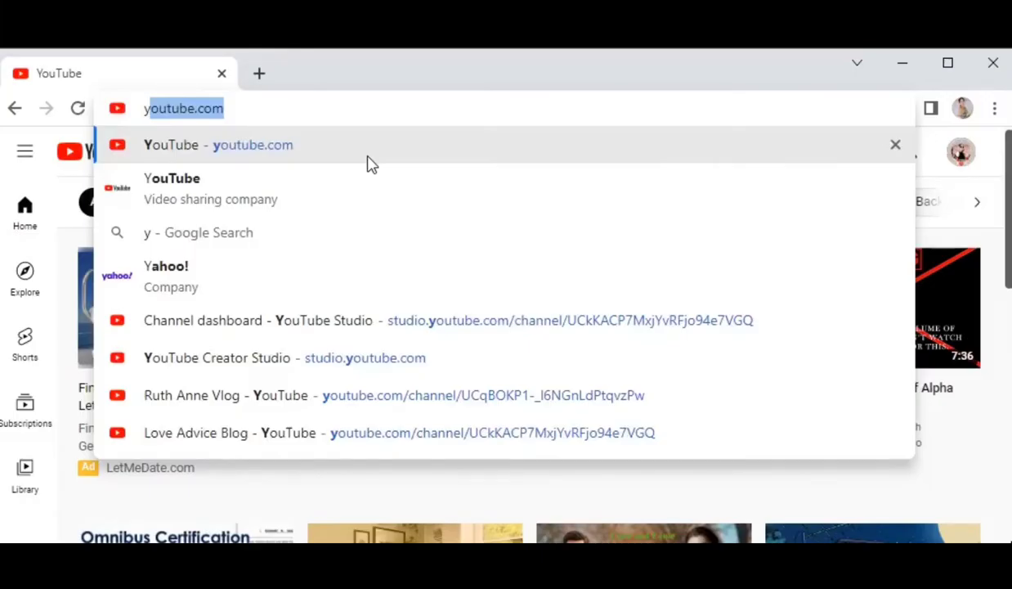
# - Load the YouTube home page at youtube.com
pyautogui.press('Return')
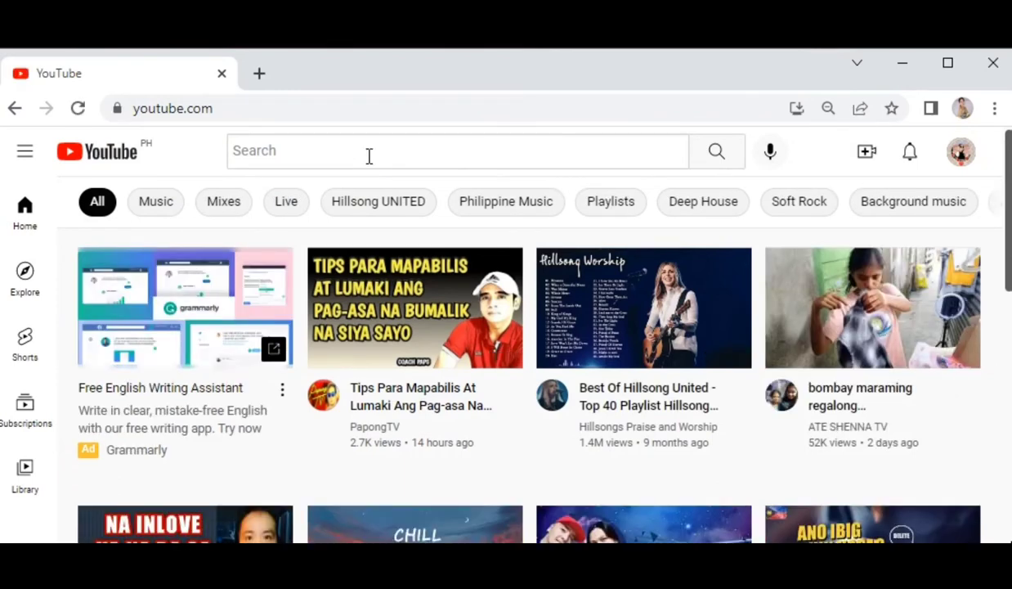
# - Go to YouTube Studio from the account menu and scroll the sidebar to Monetization
pyautogui.click(963, 164)
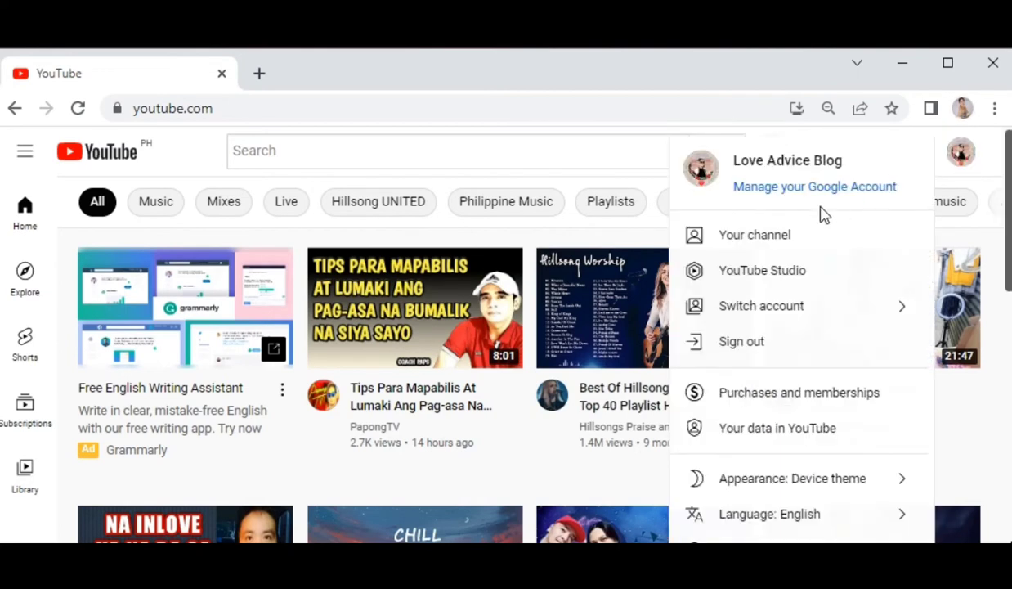
pyautogui.click(757, 276)
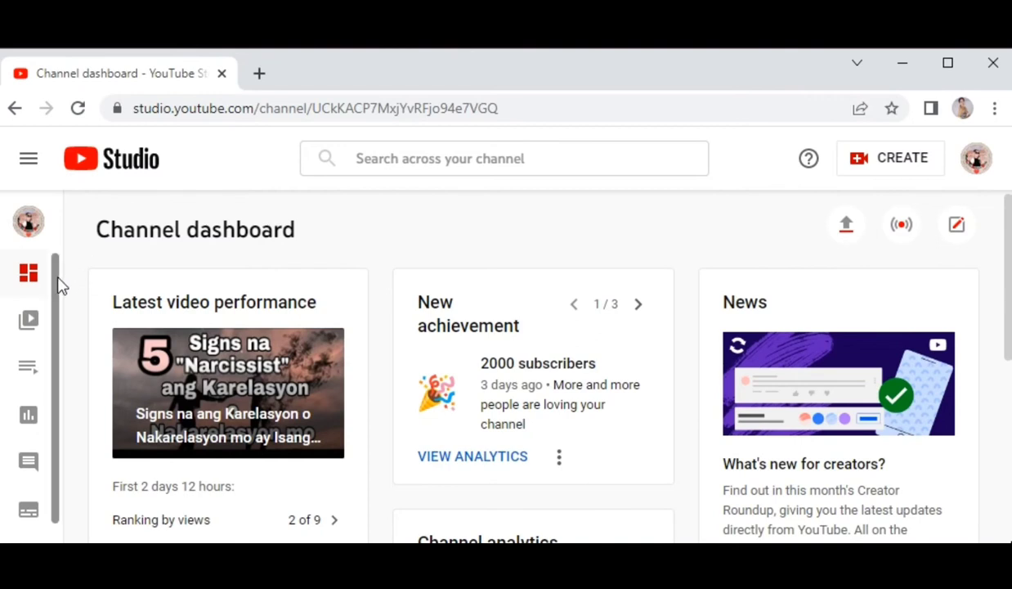
pyautogui.moveTo(56, 286); pyautogui.dragTo(56, 446)
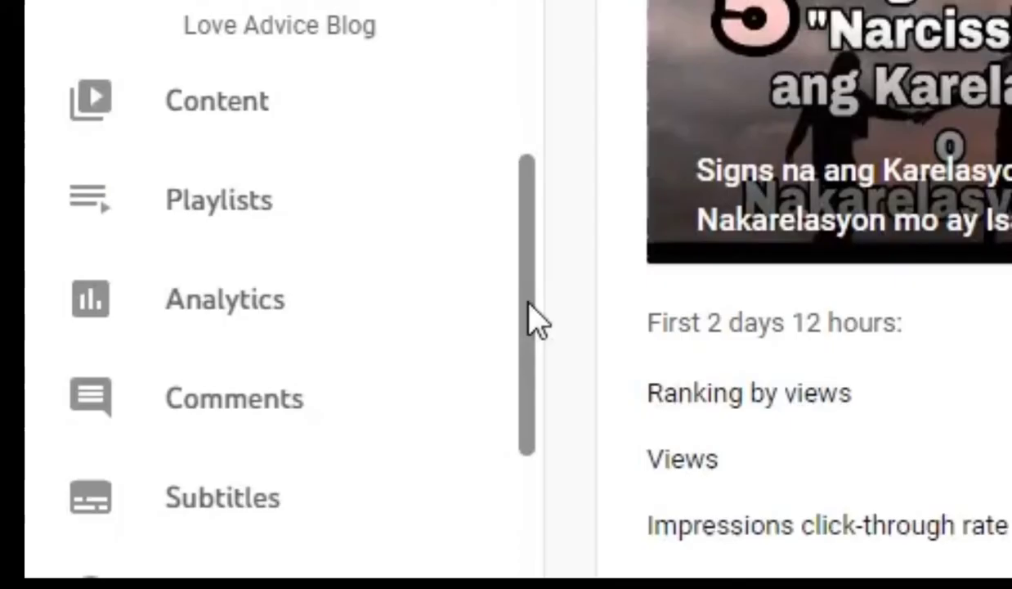
pyautogui.moveTo(529, 319); pyautogui.dragTo(515, 439)
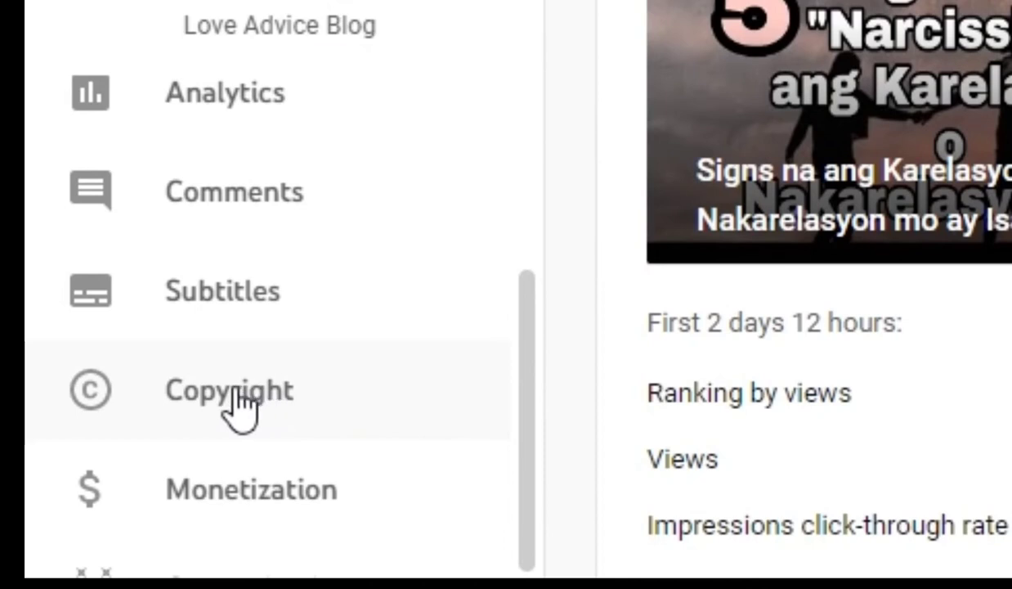
# - Open the Monetization page and apply to the YouTube Partner Program
pyautogui.click(173, 492)
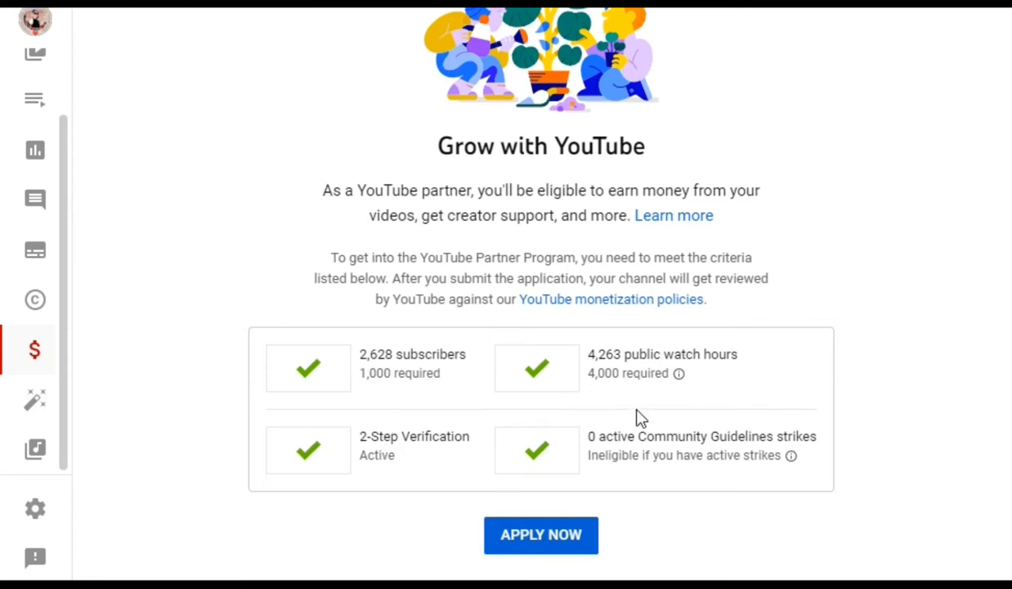
pyautogui.click(571, 540)
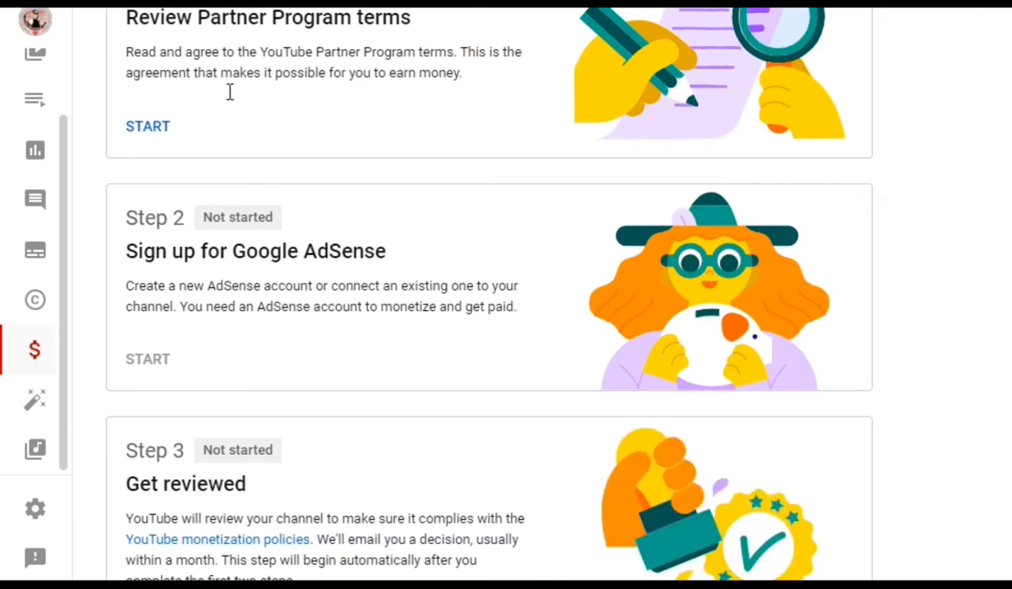
# - Read through the Partner Program terms, tick 'I accept', and accept the terms
pyautogui.click(141, 129)
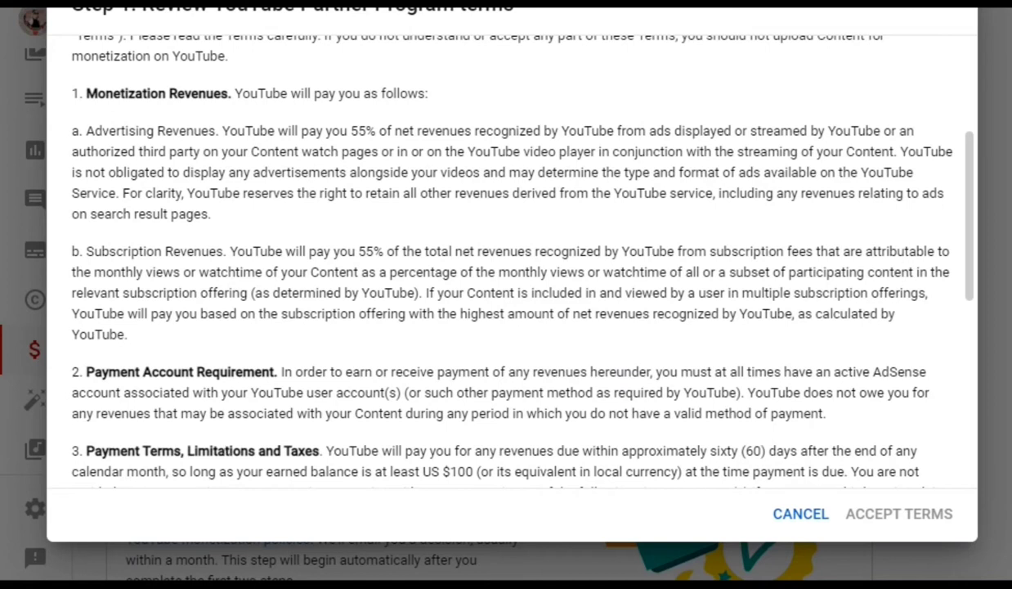
pyautogui.scroll(-1, 974, 266)
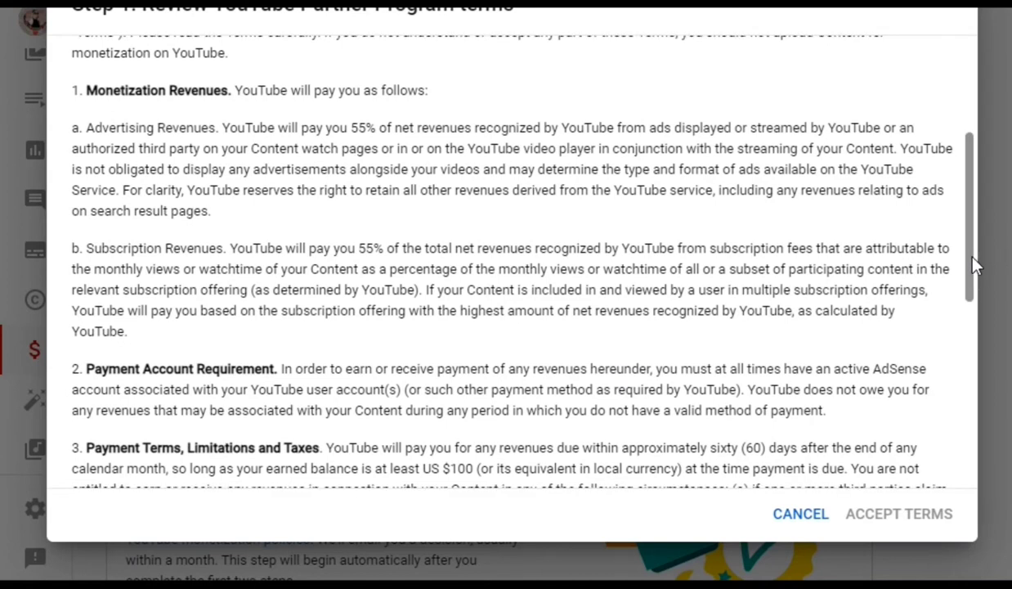
pyautogui.moveTo(973, 256); pyautogui.dragTo(974, 448)
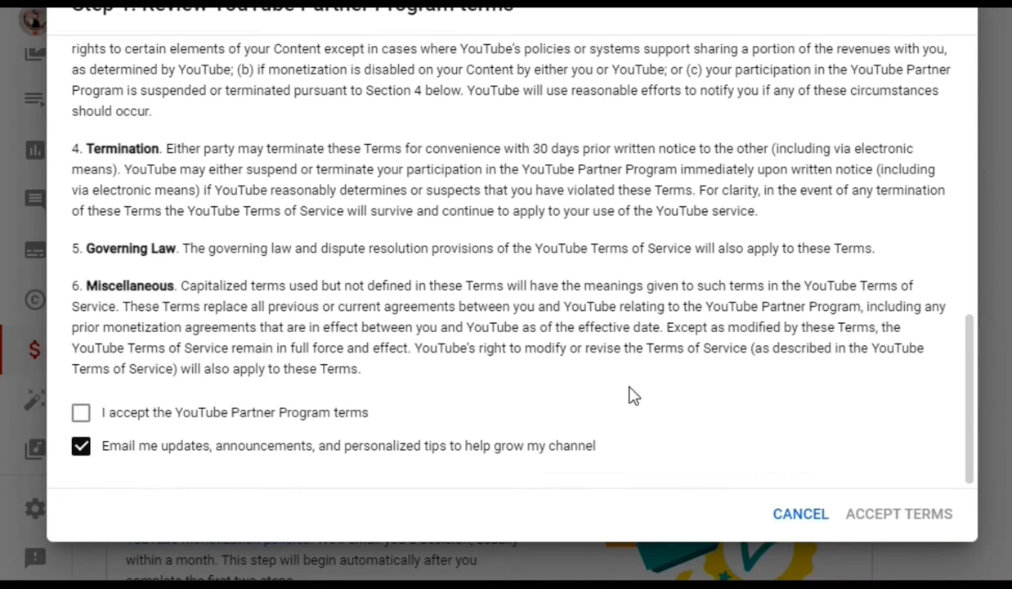
pyautogui.click(81, 414)
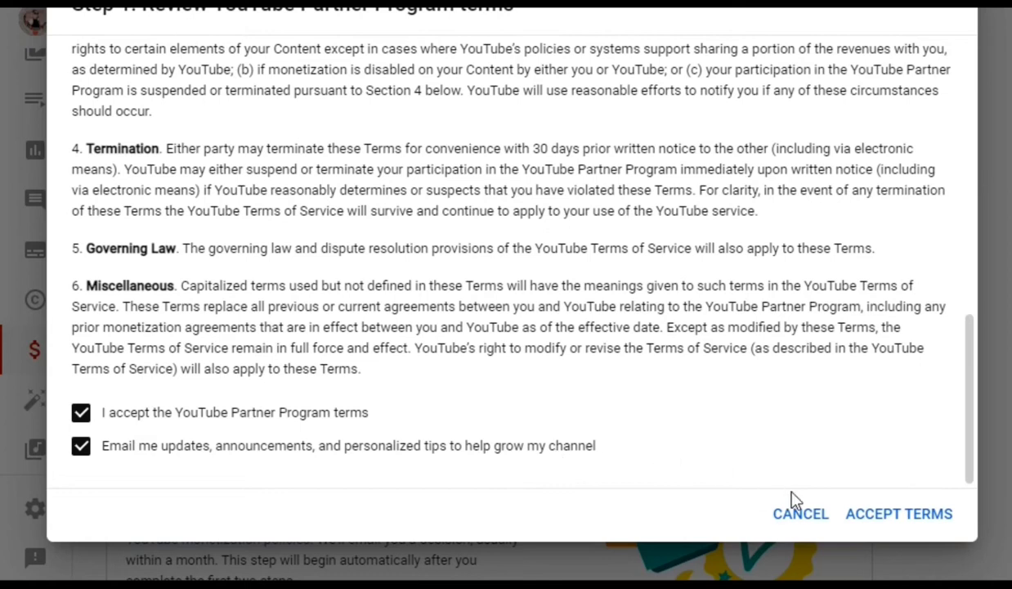
pyautogui.click(883, 524)
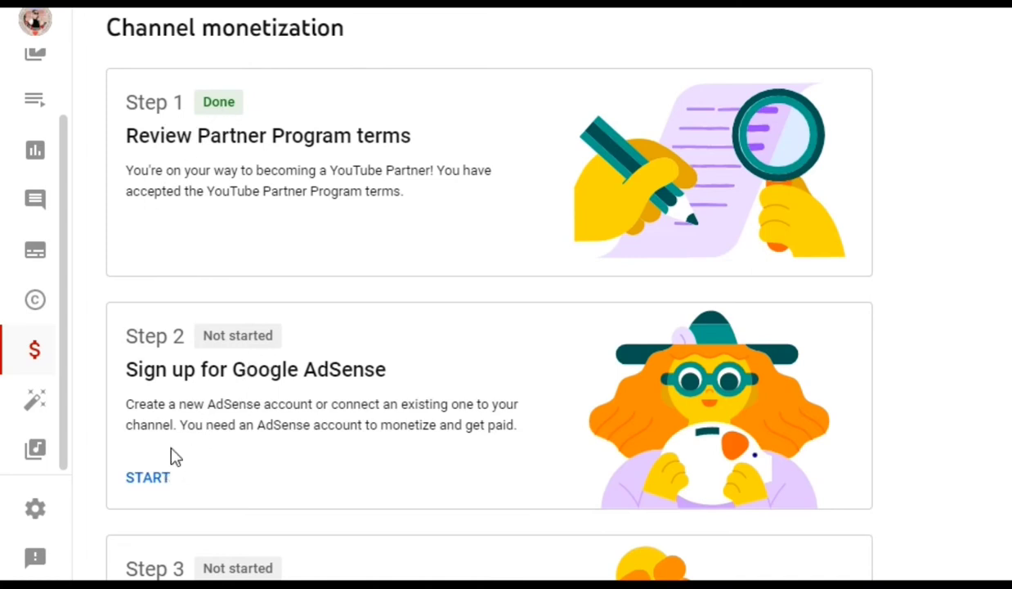
# - Start the AdSense step, answer 'No, I don't have an existing account', and continue
pyautogui.click(141, 483)
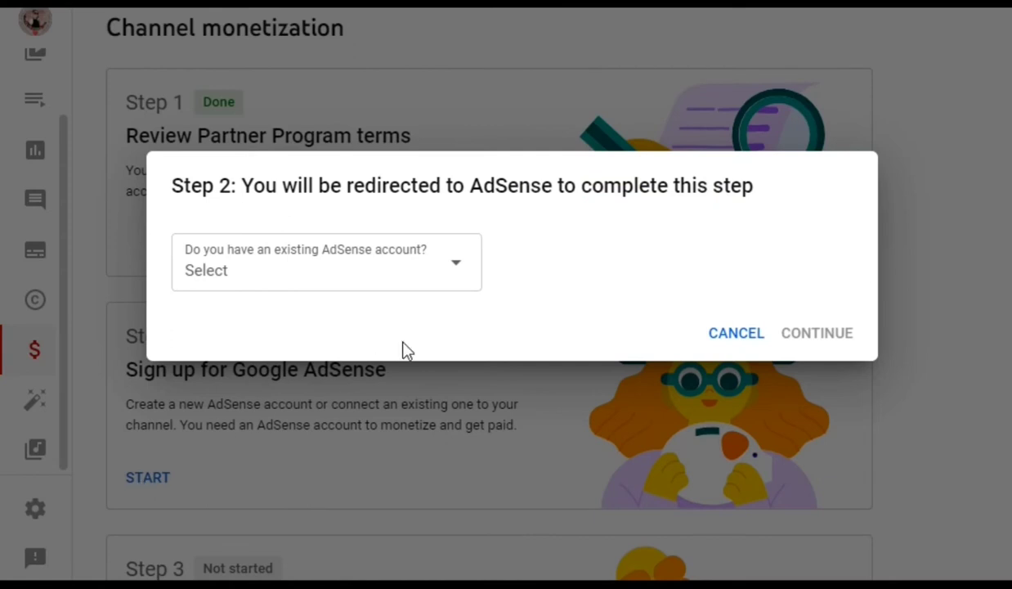
pyautogui.click(461, 270)
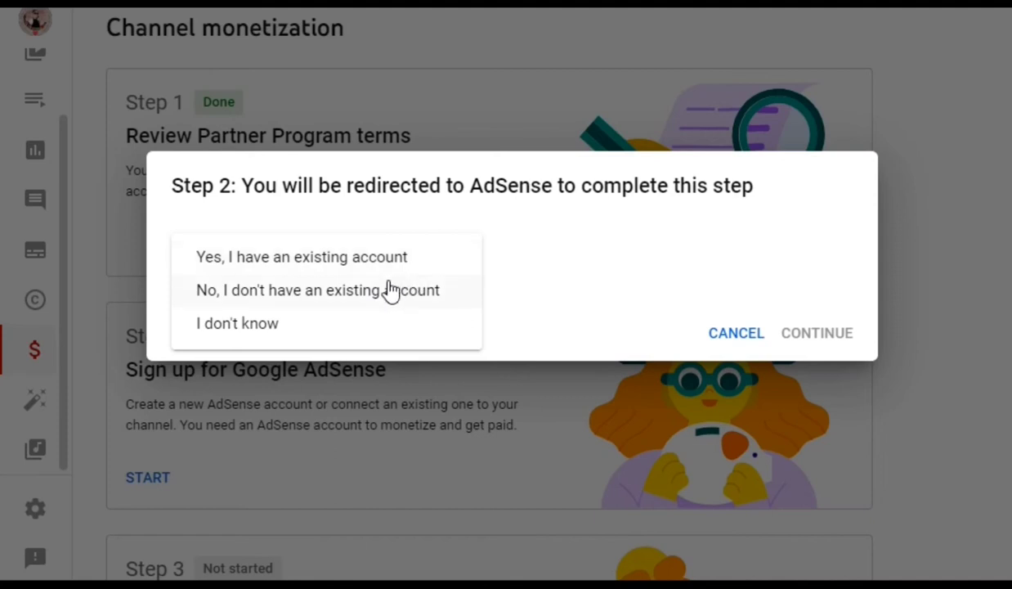
pyautogui.click(285, 300)
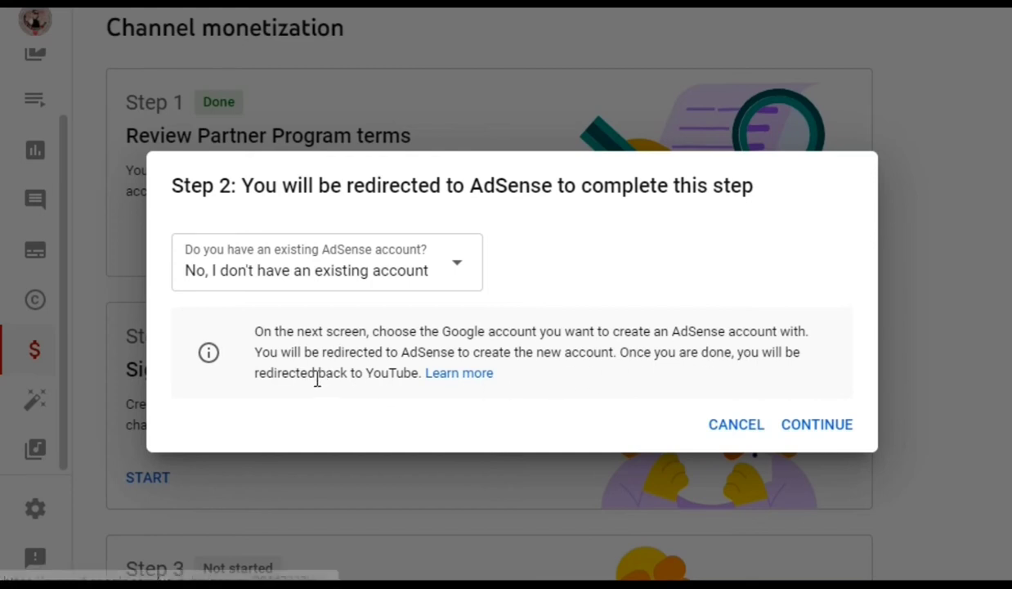
pyautogui.click(806, 424)
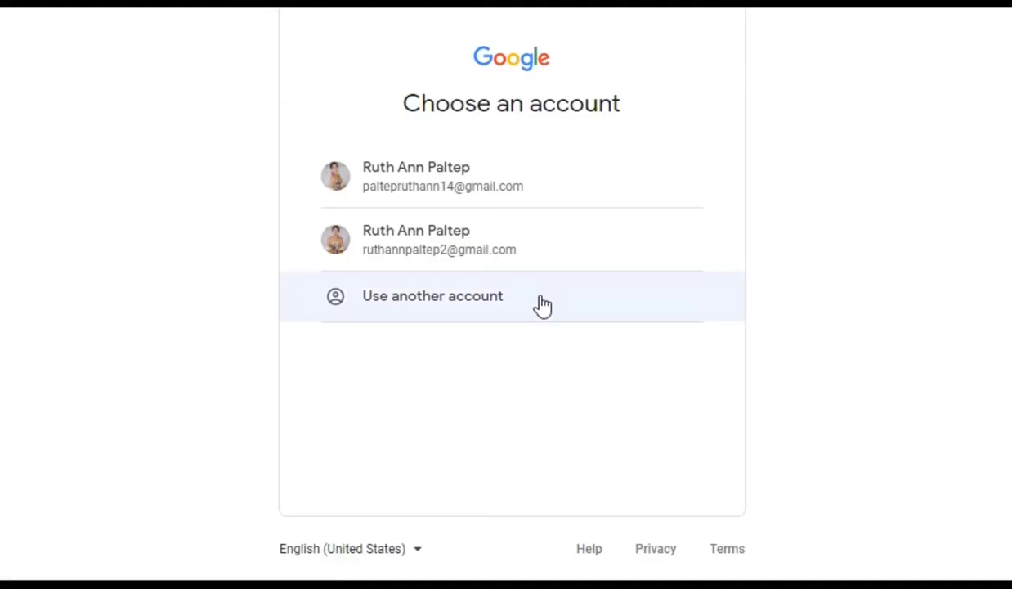
# - Choose the second listed Google account for the new AdSense account
pyautogui.click(473, 233)
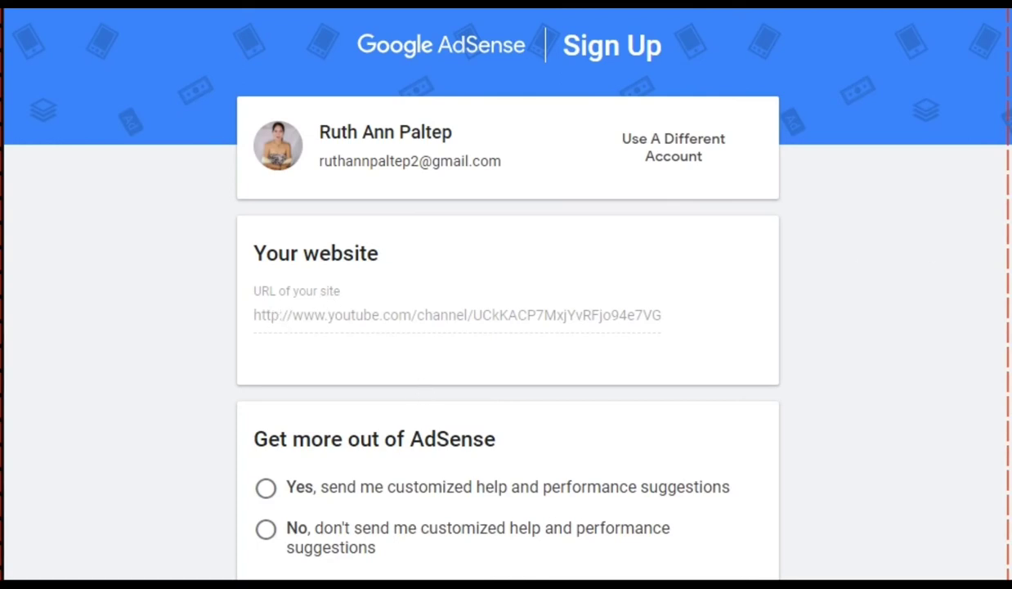
# - Answer 'Yes' to receiving customized help and performance suggestions
pyautogui.scroll(-2, 507, 327)
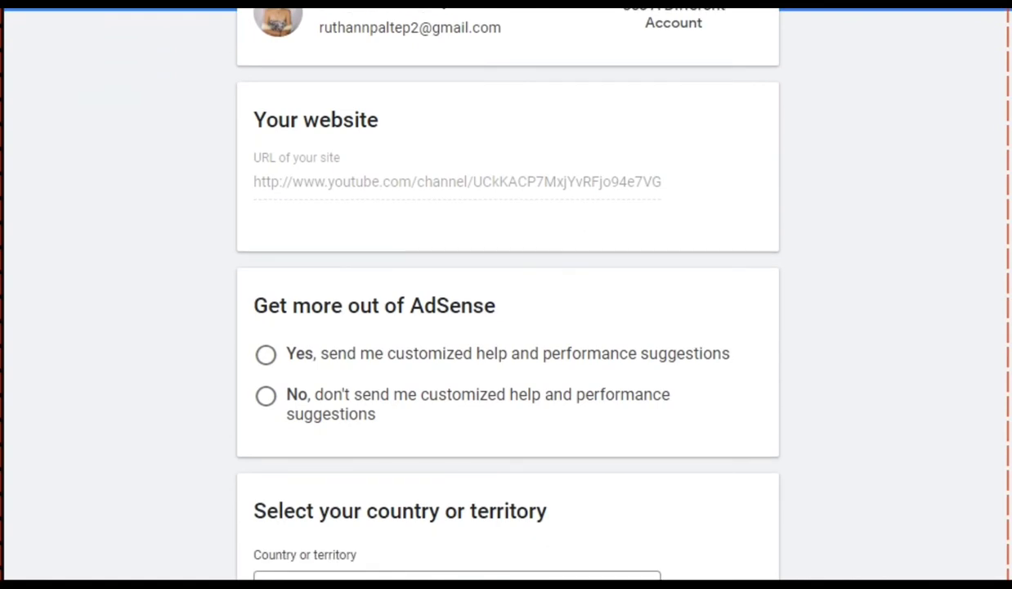
pyautogui.scroll(-2, 507, 294)
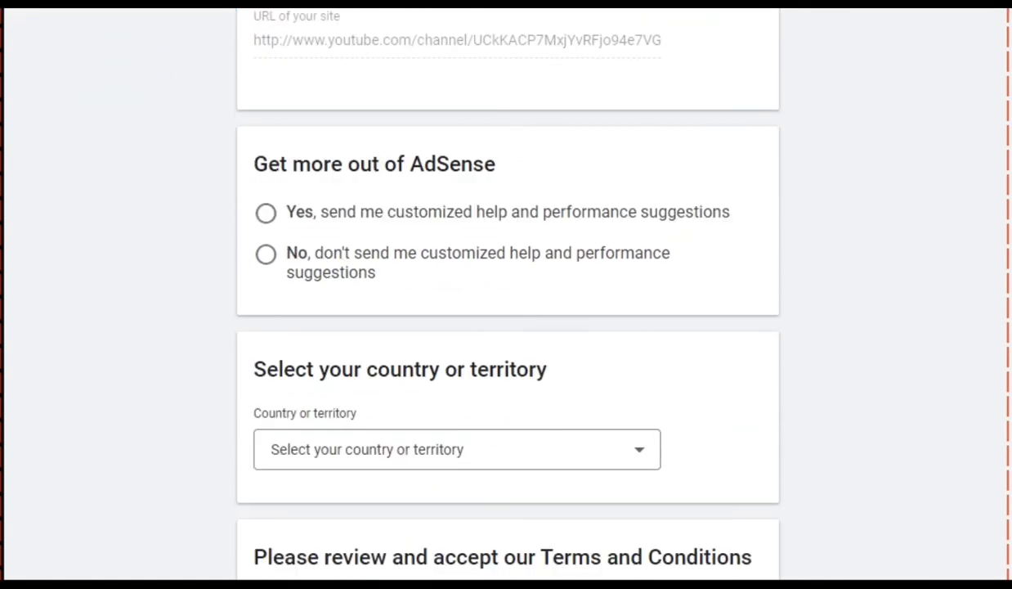
pyautogui.scroll(-1, 507, 295)
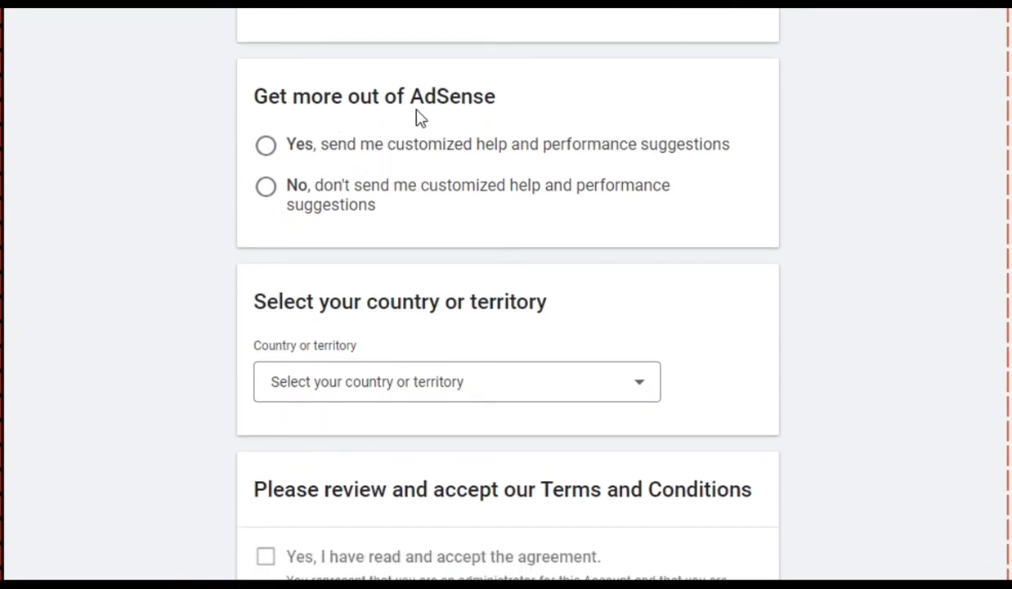
pyautogui.click(267, 147)
# - Set the country or territory to Philippines
pyautogui.click(643, 384)
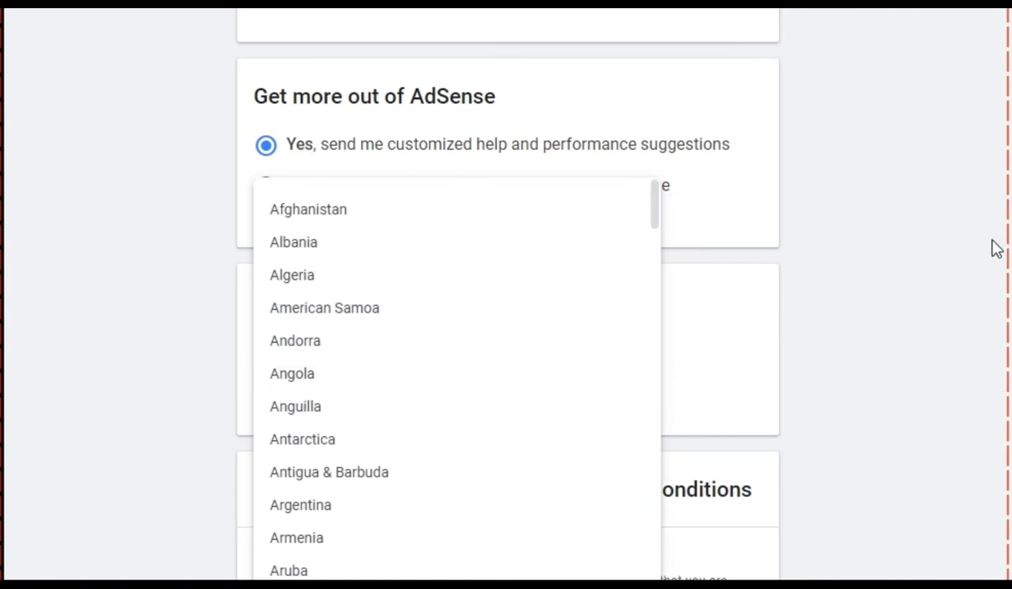
pyautogui.scroll(-1, 507, 294)
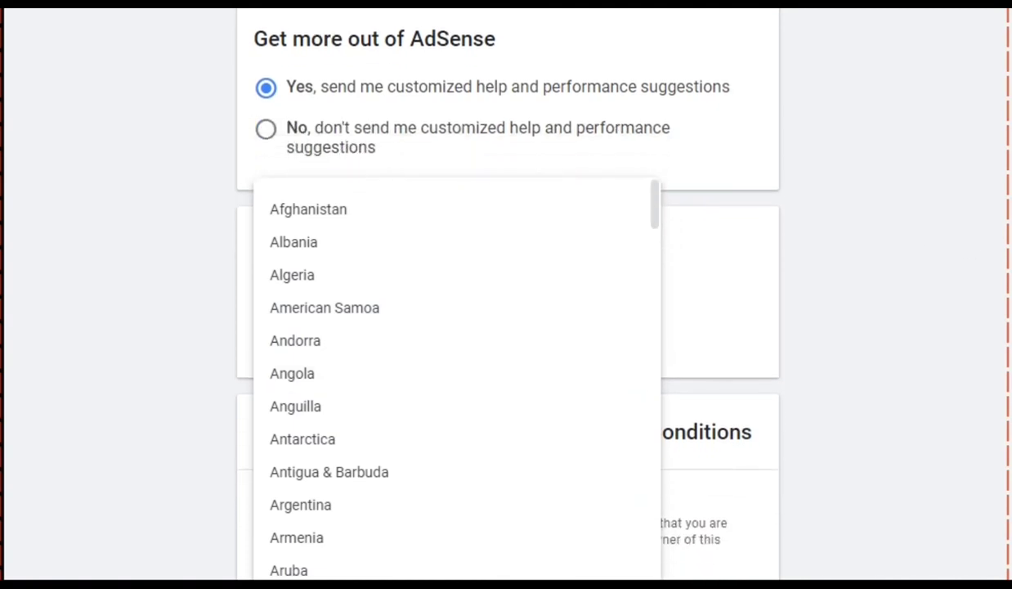
pyautogui.moveTo(657, 211); pyautogui.dragTo(654, 483)
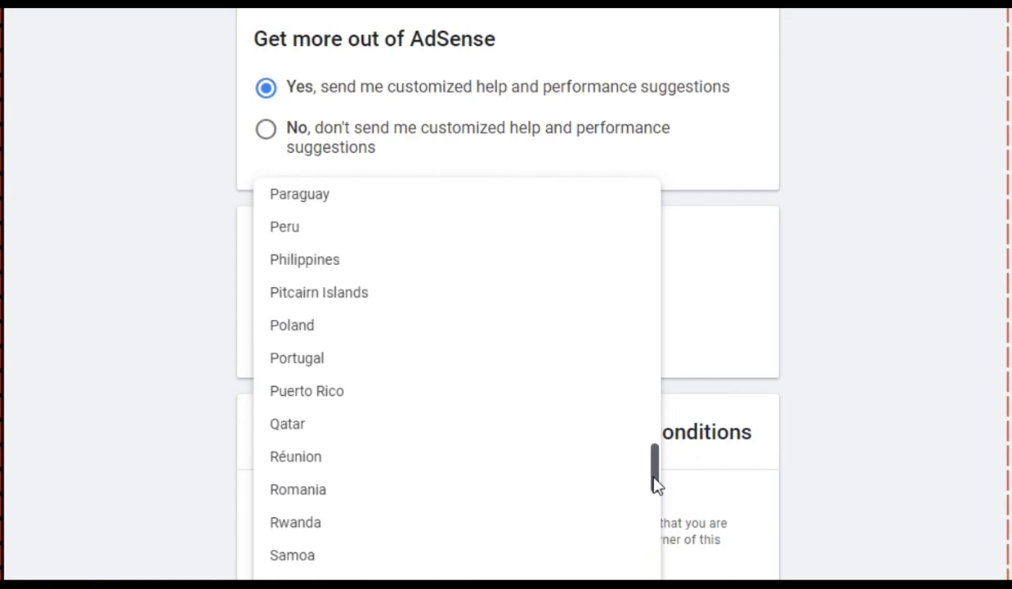
pyautogui.click(411, 267)
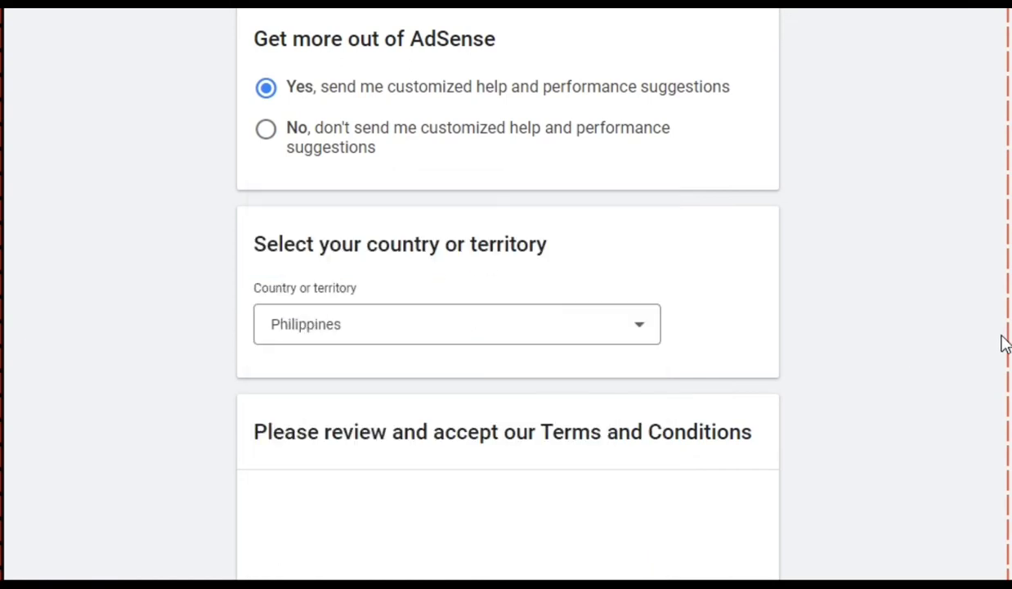
pyautogui.scroll(-3, 507, 295)
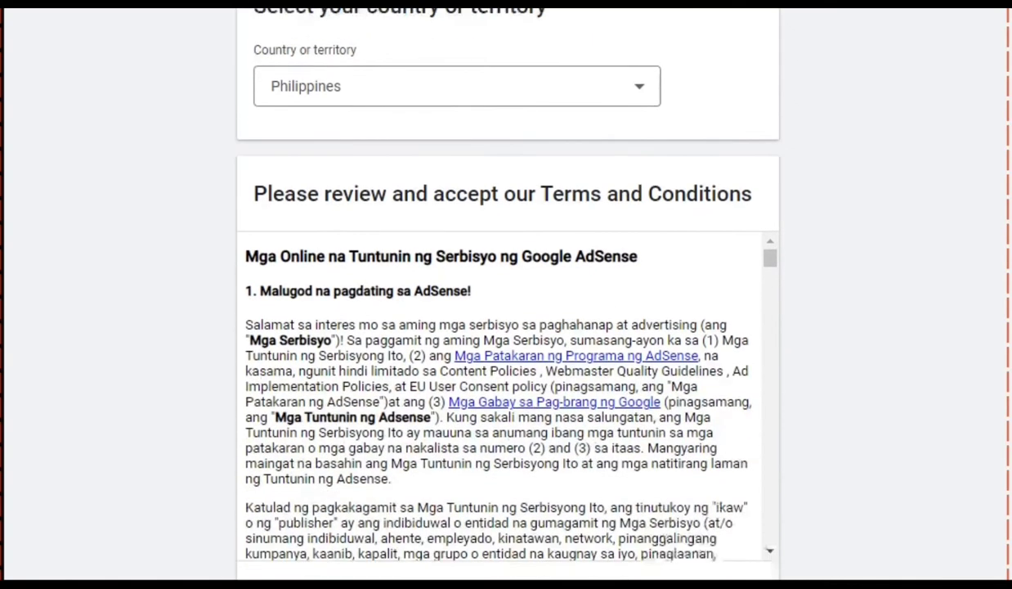
# - Accept the AdSense agreement at the end of the terms and create the account
pyautogui.scroll(-2, 972, 458)
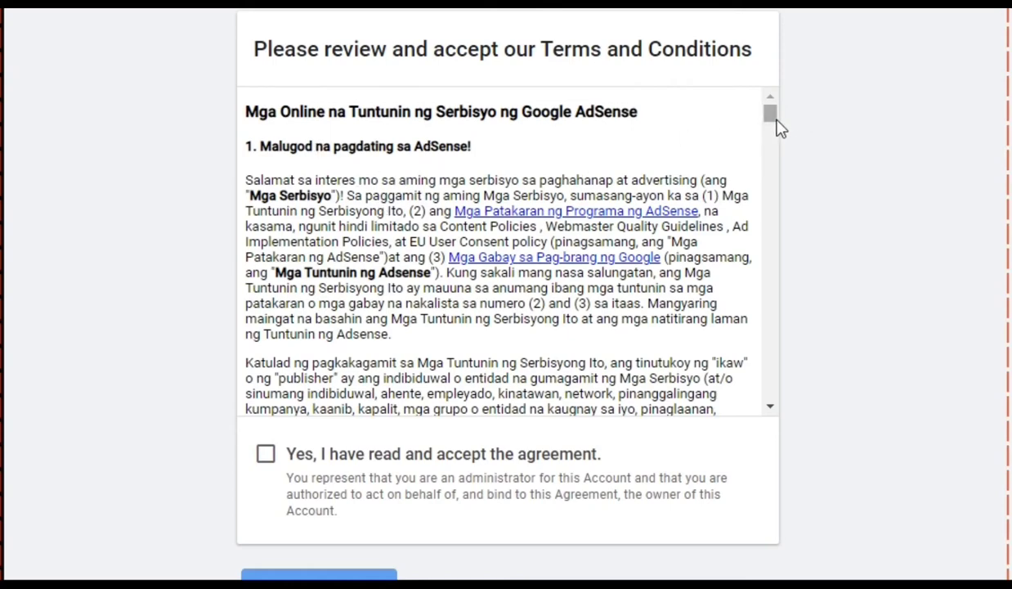
pyautogui.moveTo(776, 122); pyautogui.dragTo(752, 411)
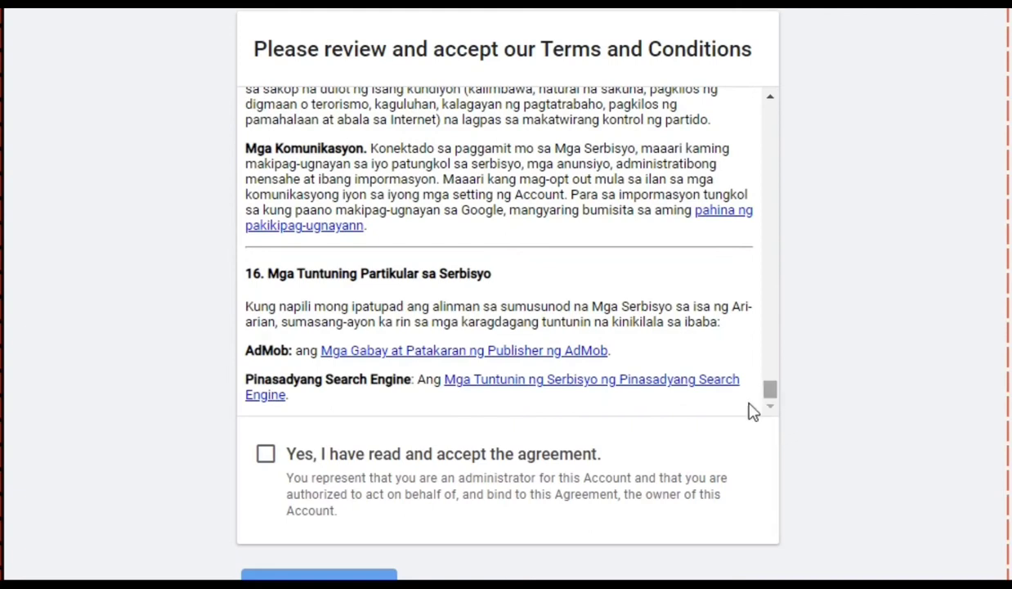
pyautogui.click(267, 454)
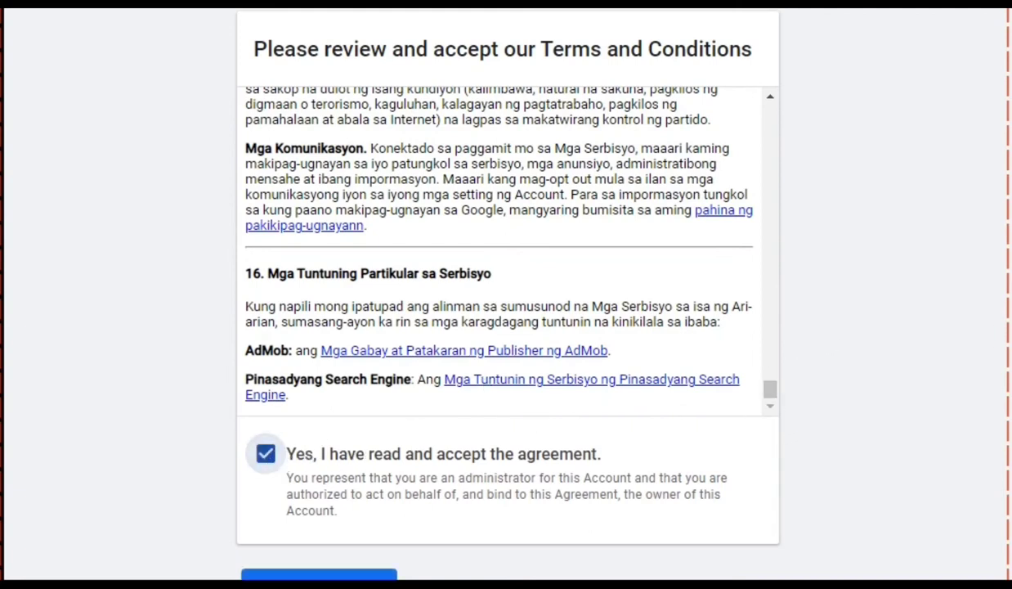
pyautogui.scroll(-1, 507, 286)
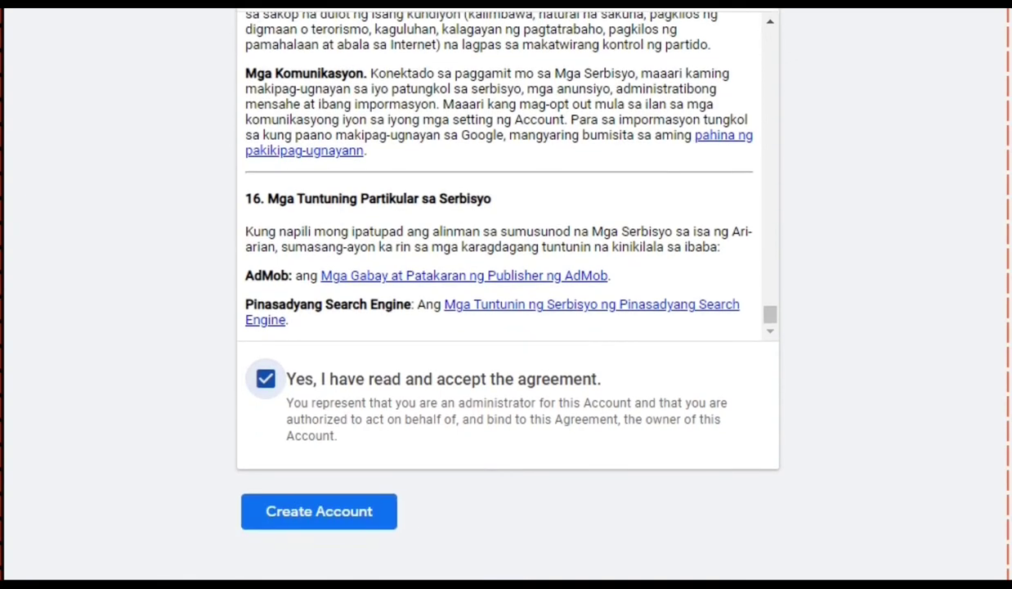
pyautogui.click(366, 521)
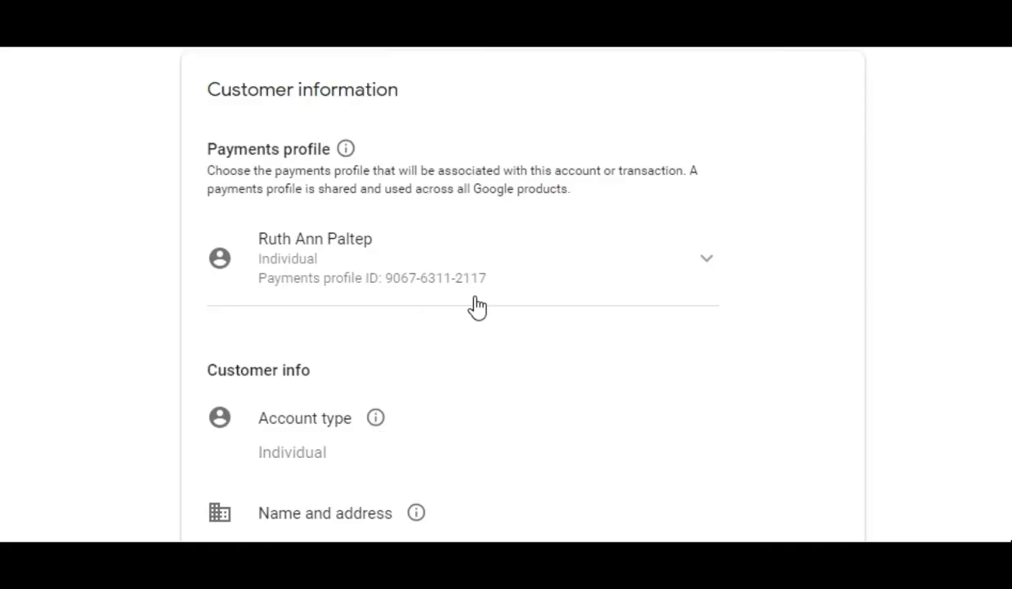
# - Select the existing individual payments profile, enter the postal address, and submit the customer information
pyautogui.click(704, 266)
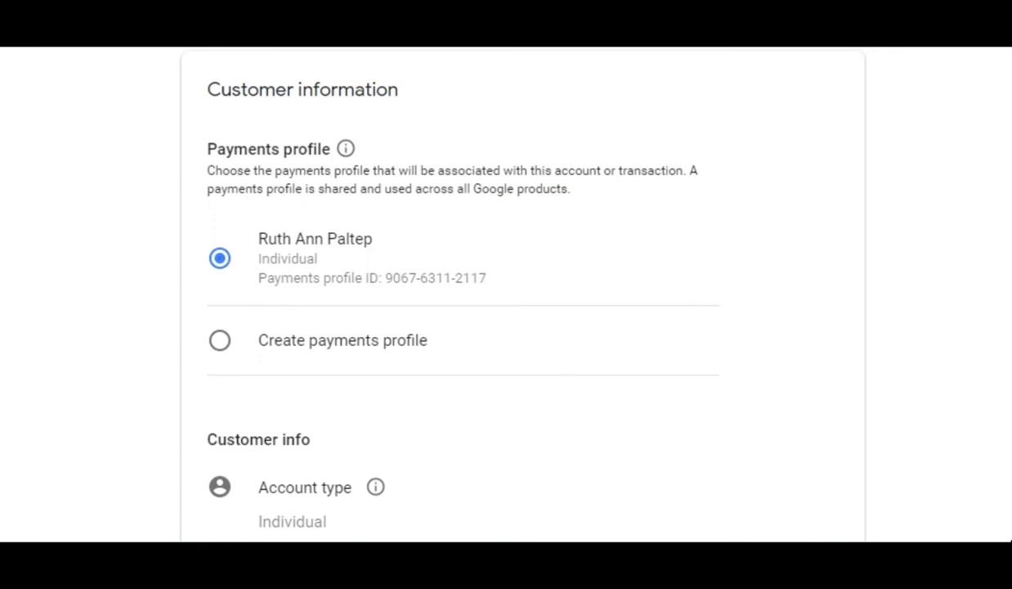
pyautogui.scroll(-2, 448, 294)
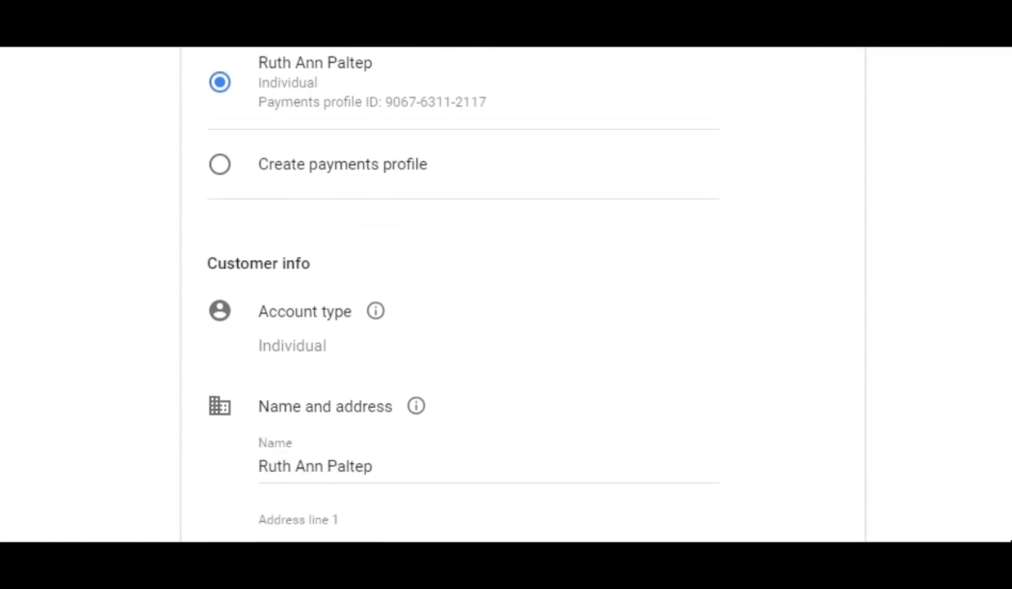
pyautogui.scroll(-2, 506, 294)
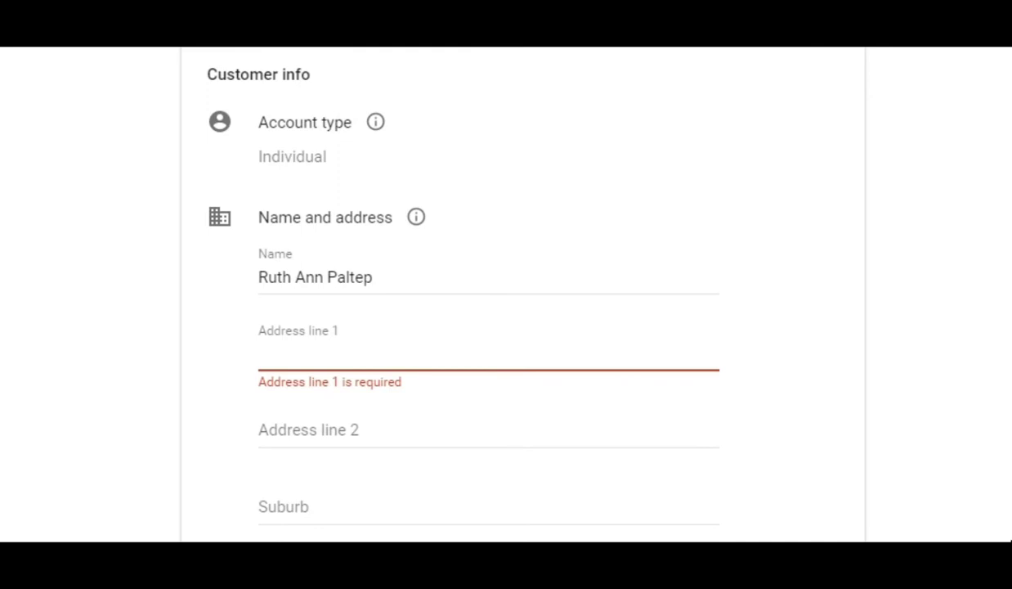
pyautogui.scroll(-1, 506, 294)
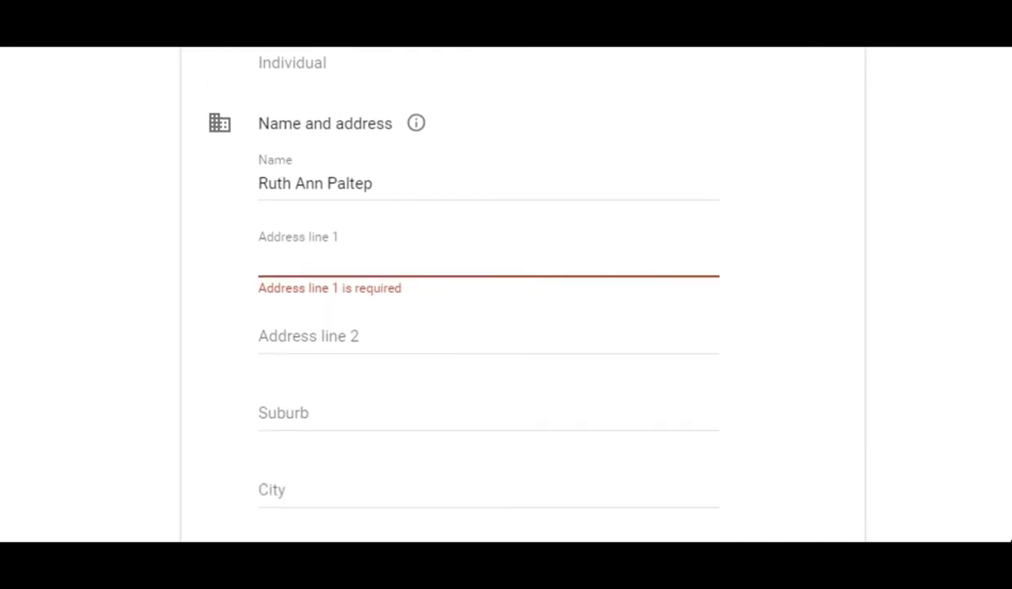
pyautogui.click(458, 253)
pyautogui.scroll(-1, 458, 255)
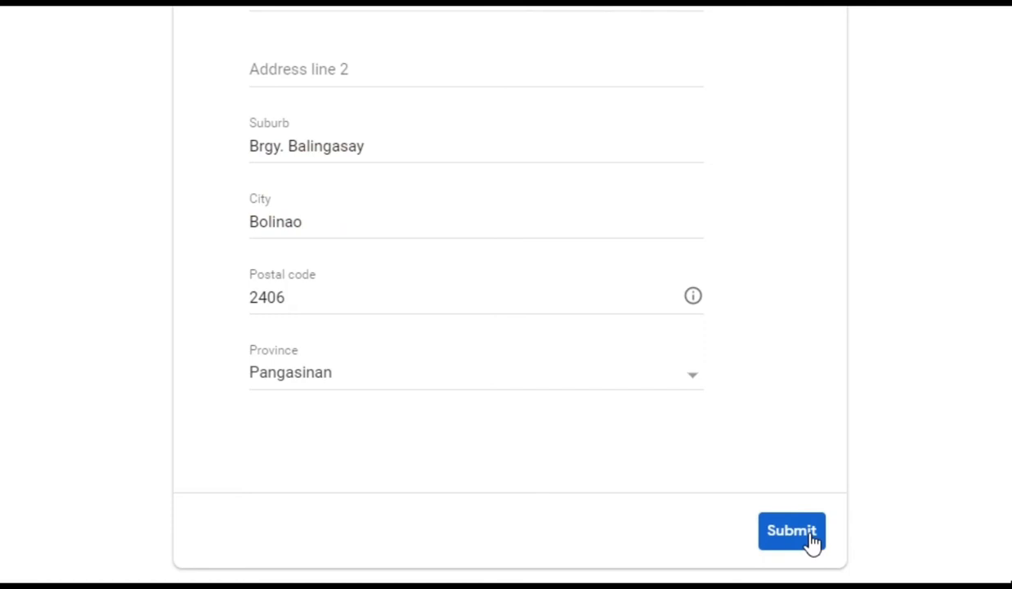
pyautogui.click(808, 541)
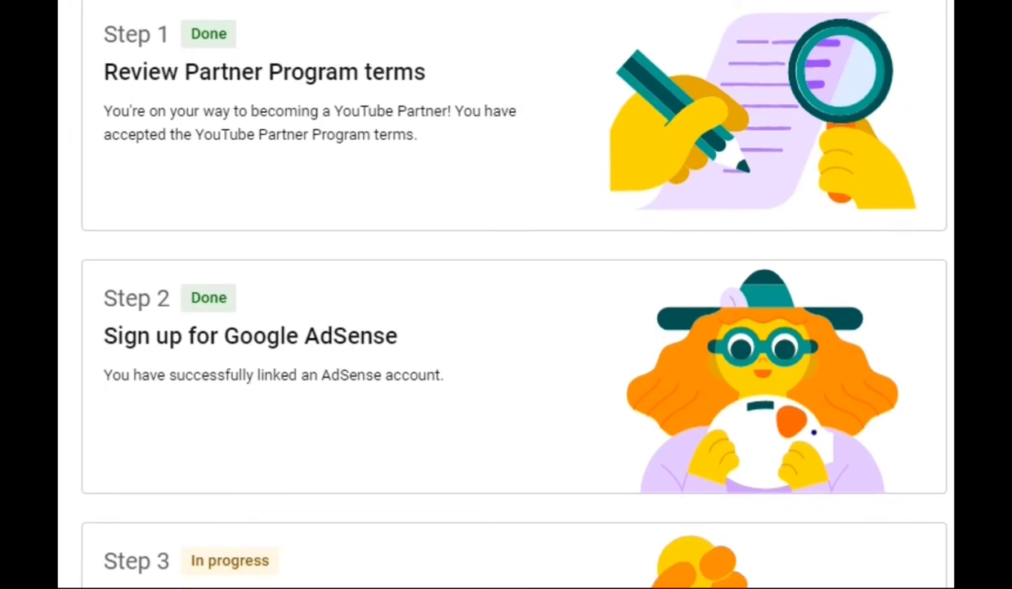
# - Scroll the Partner Program steps to confirm Step 1 and Step 2 show Done
pyautogui.scroll(-3, 506, 295)
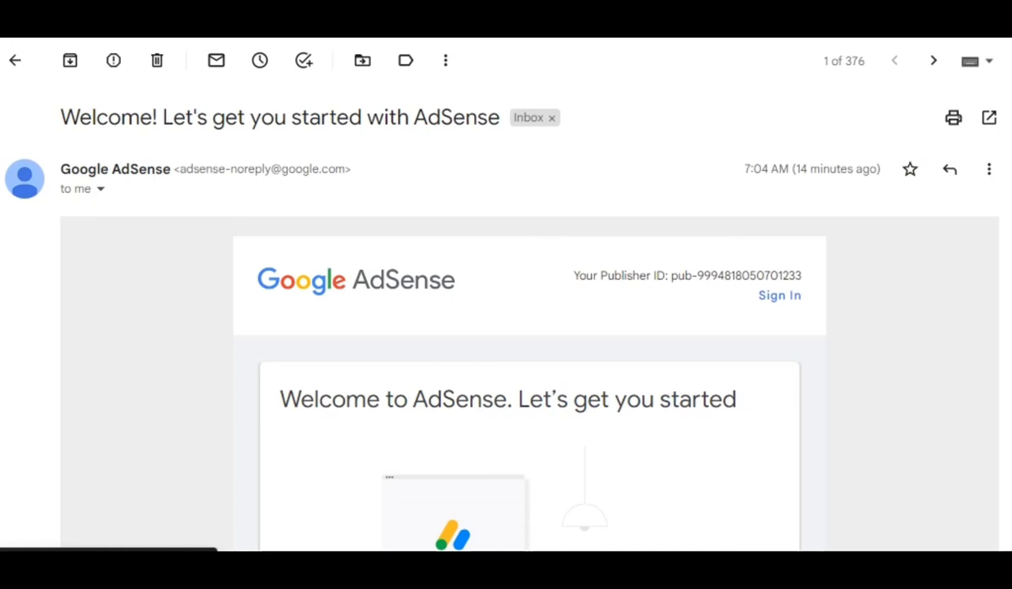
# - Read down through the 'Welcome! Let's get you started with AdSense' email
pyautogui.scroll(-5, 529, 319)
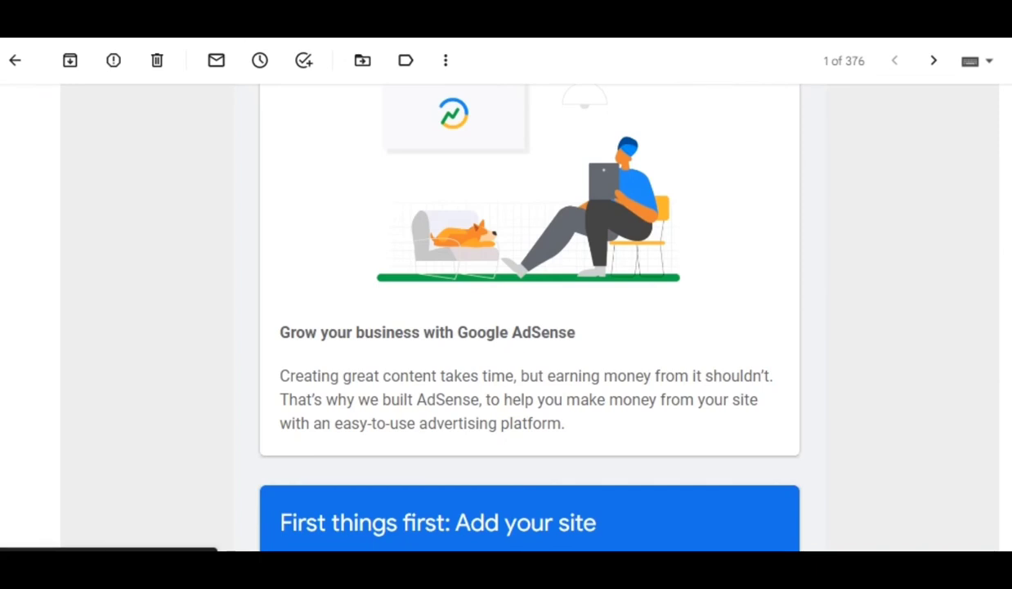
pyautogui.scroll(-3, 529, 319)
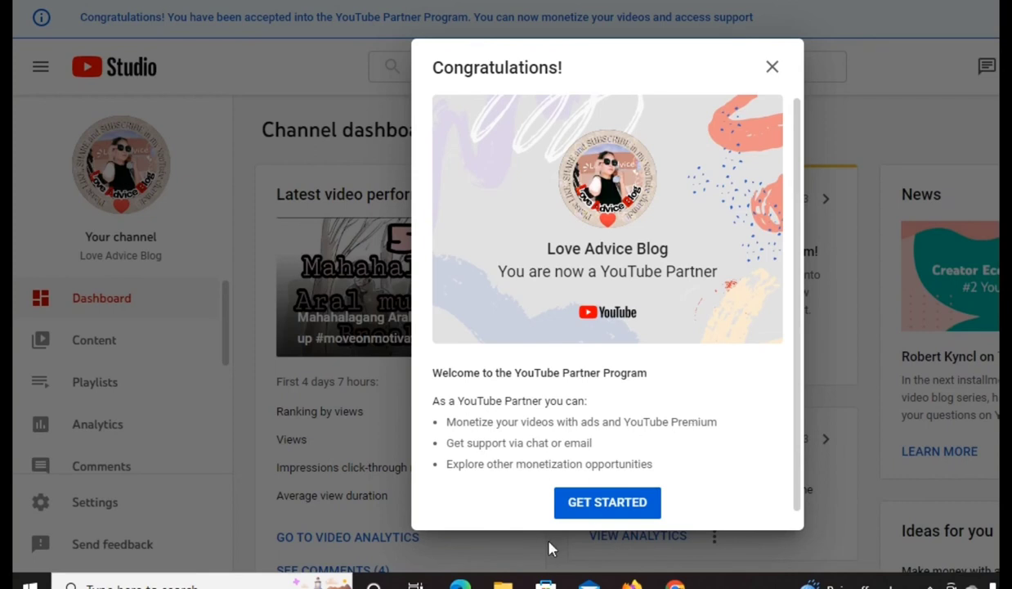
# - Dismiss the Partner welcome and list the channel's videos; confirm the second video's monetization is On, leaving it unchanged
pyautogui.click(588, 507)
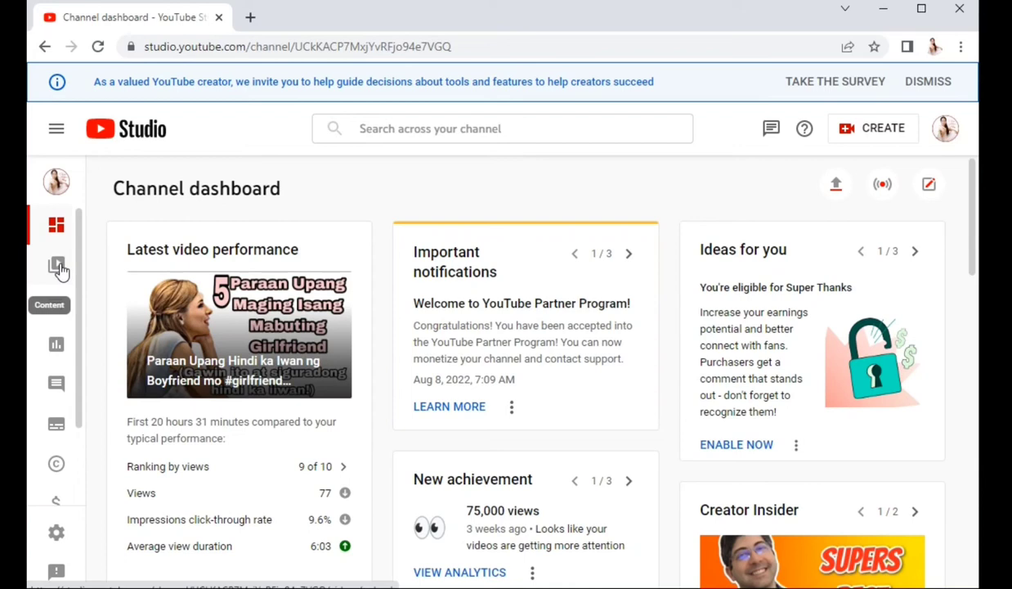
pyautogui.click(57, 266)
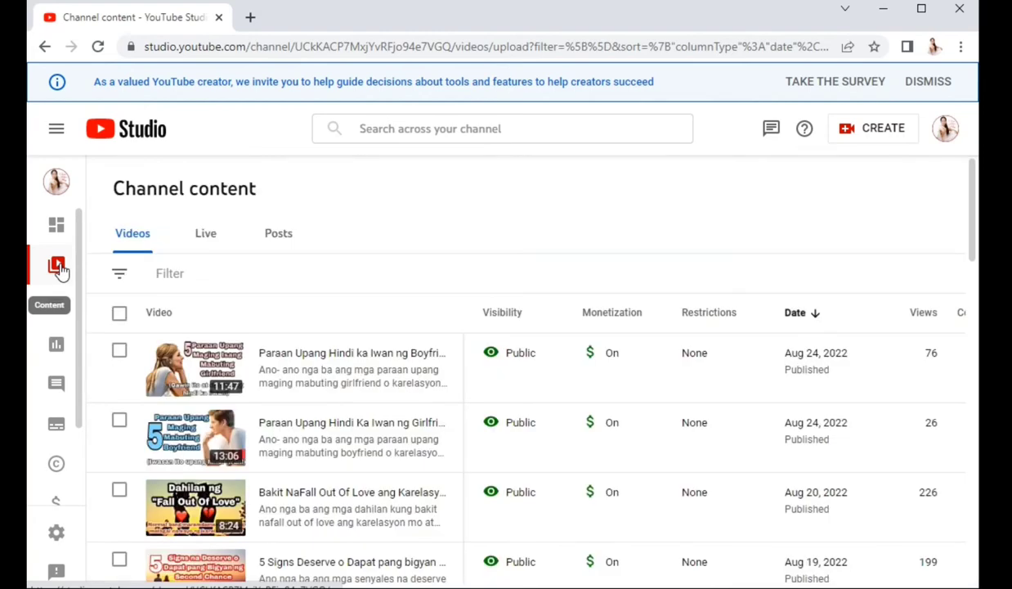
pyautogui.moveTo(604, 319)
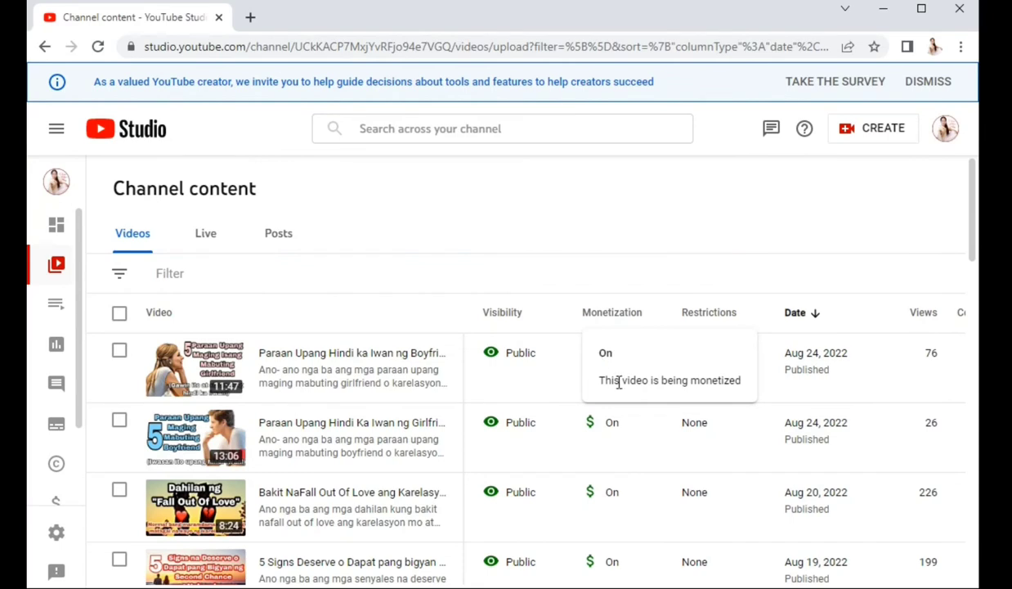
pyautogui.click(634, 425)
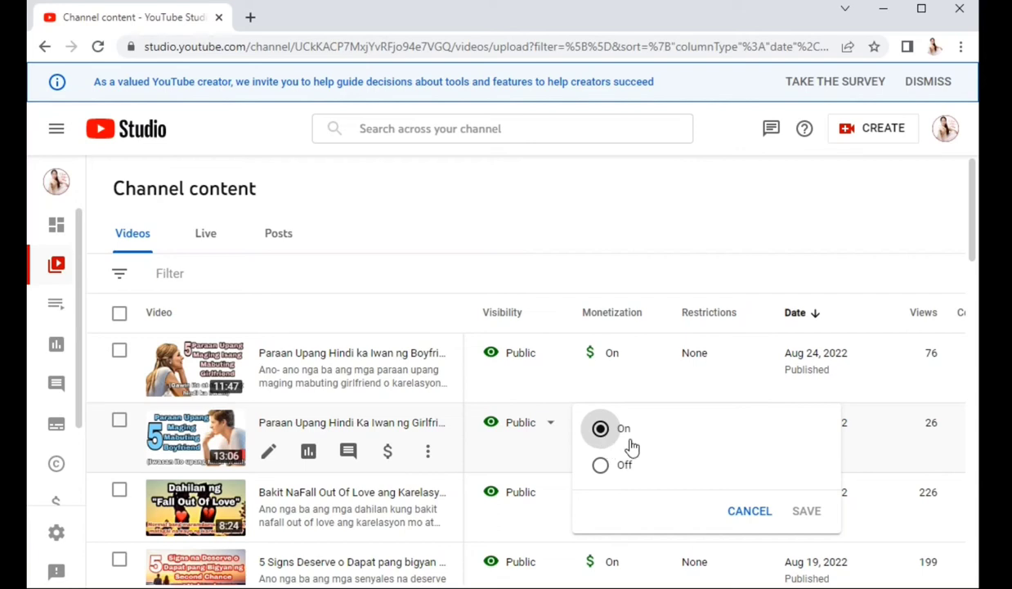
pyautogui.click(750, 512)
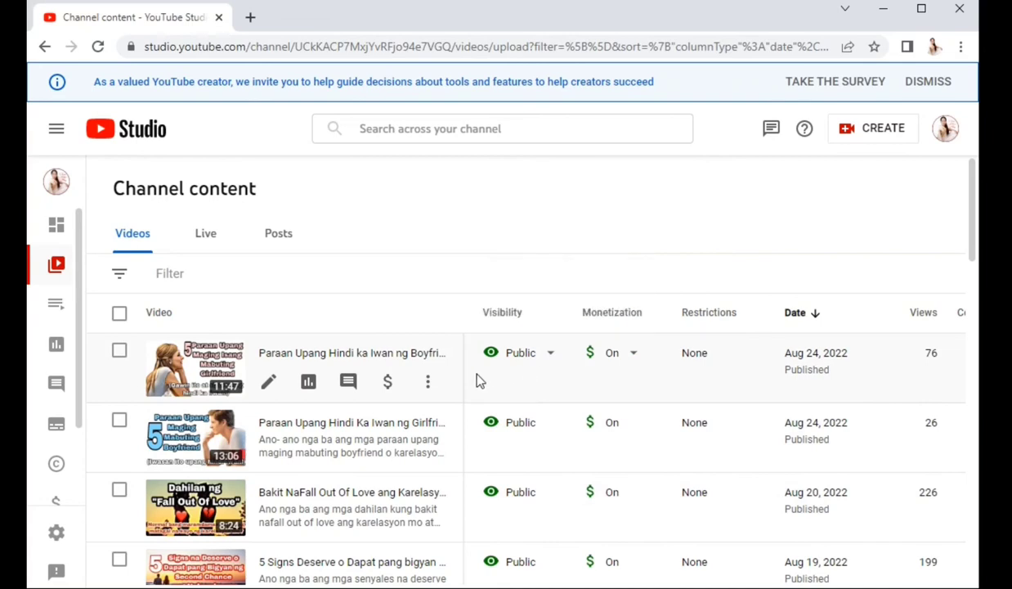
# - Open the newest video's Monetization page and review its ad types and pre-, mid- and post-roll placements
pyautogui.click(390, 392)
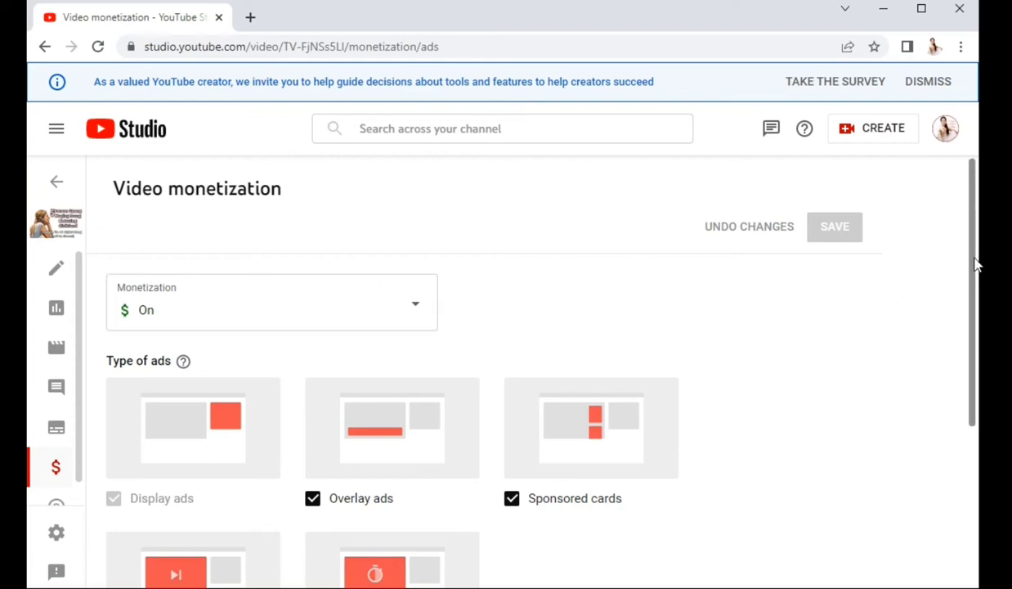
pyautogui.scroll(-1, 977, 276)
pyautogui.scroll(-1, 978, 317)
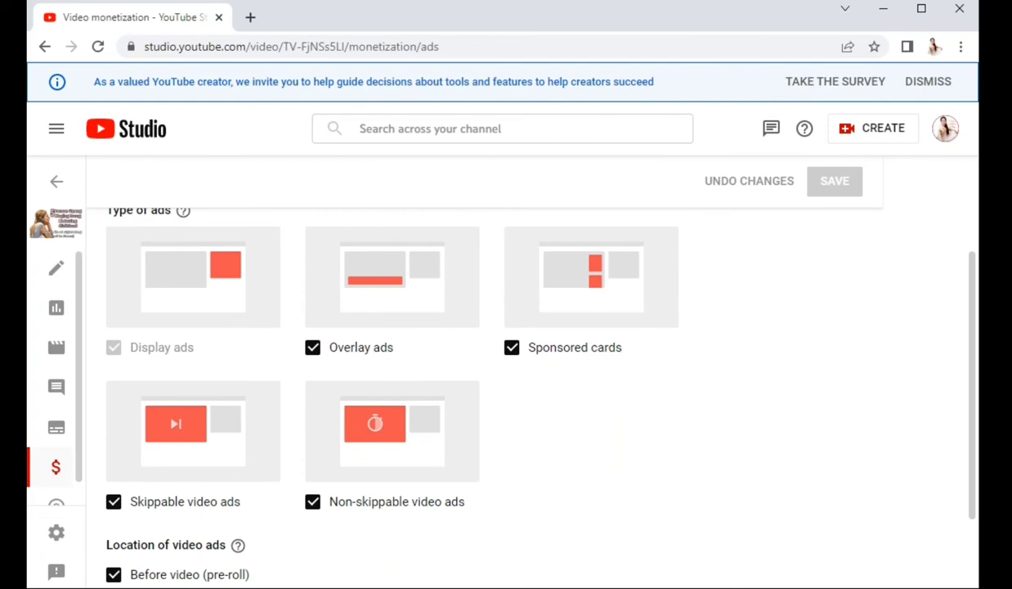
pyautogui.moveTo(975, 358); pyautogui.dragTo(976, 428)
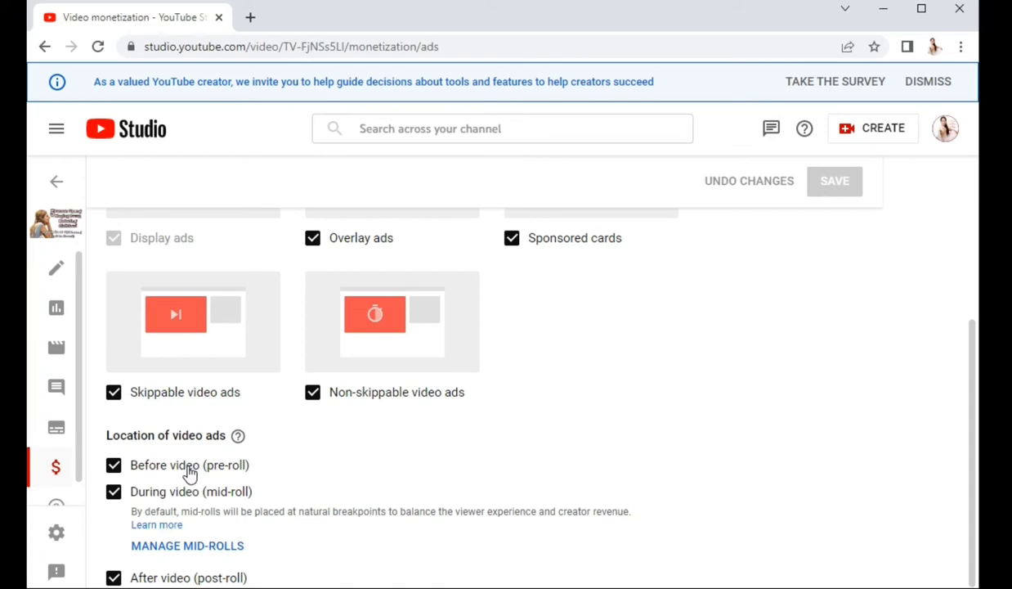
pyautogui.click(167, 553)
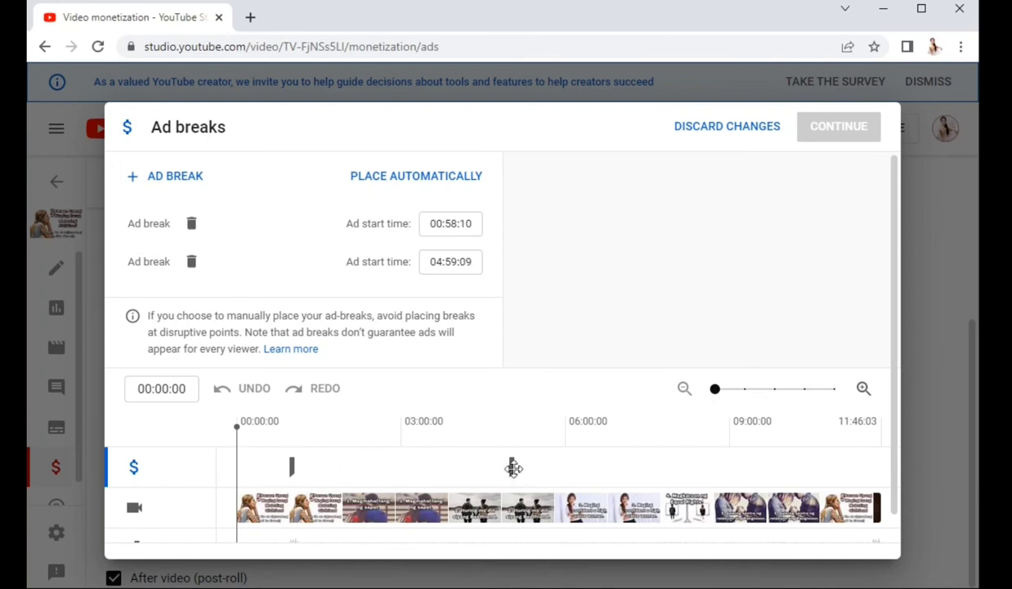
pyautogui.click(344, 482)
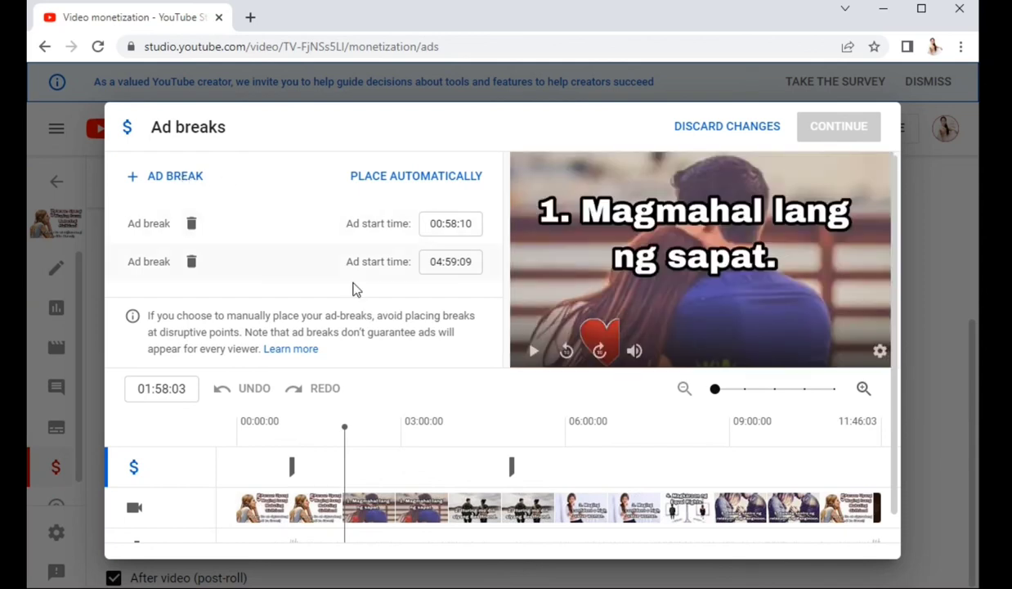
pyautogui.click(534, 353)
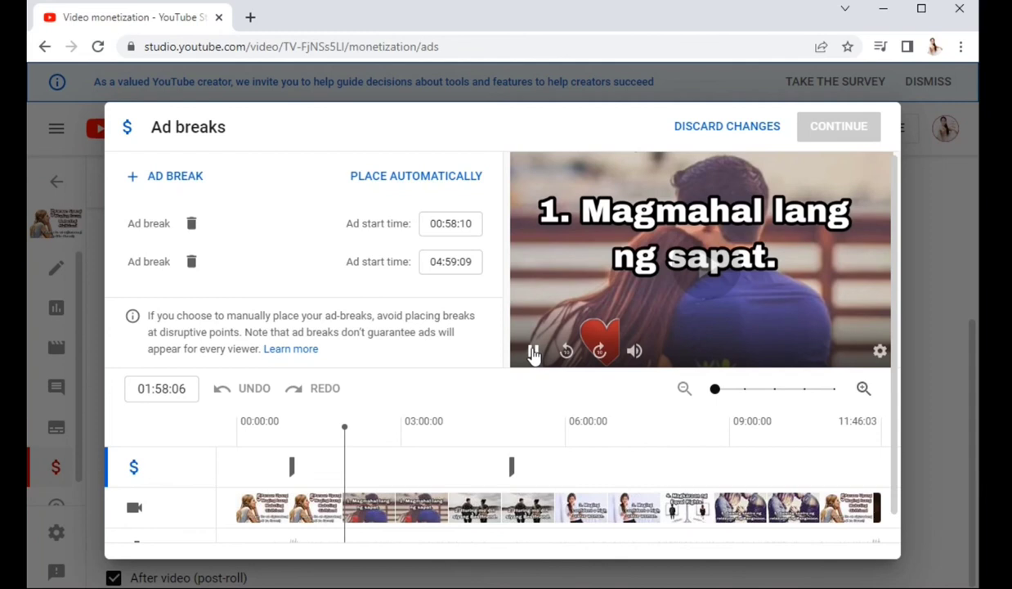
pyautogui.click(534, 353)
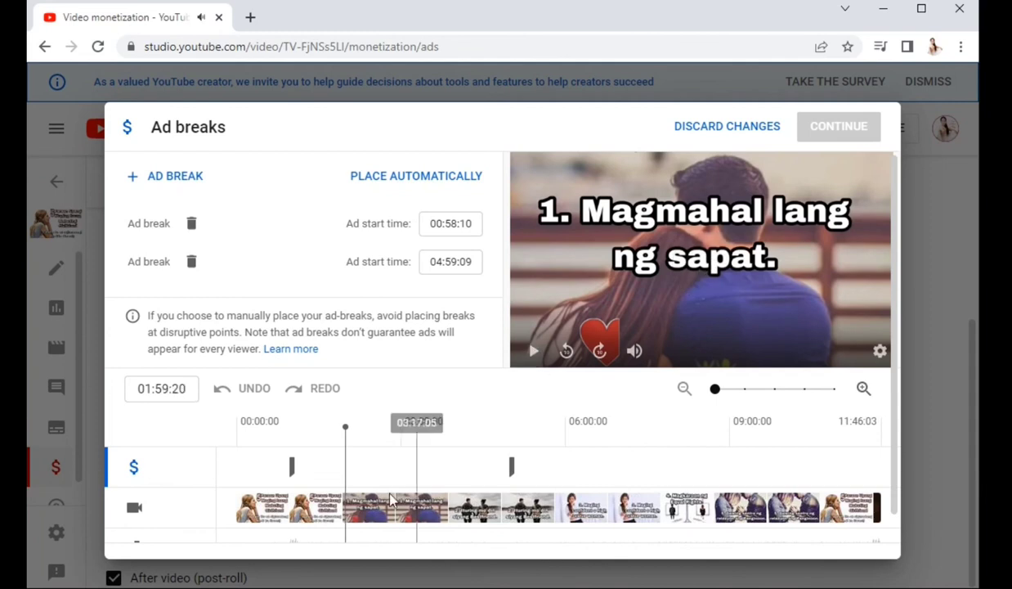
pyautogui.click(346, 477)
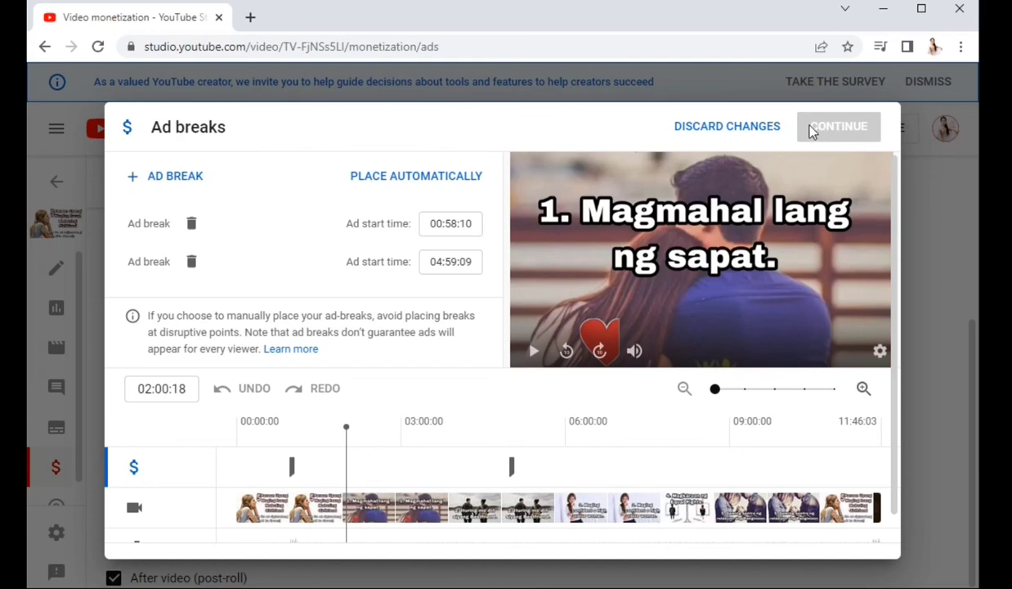
pyautogui.click(736, 127)
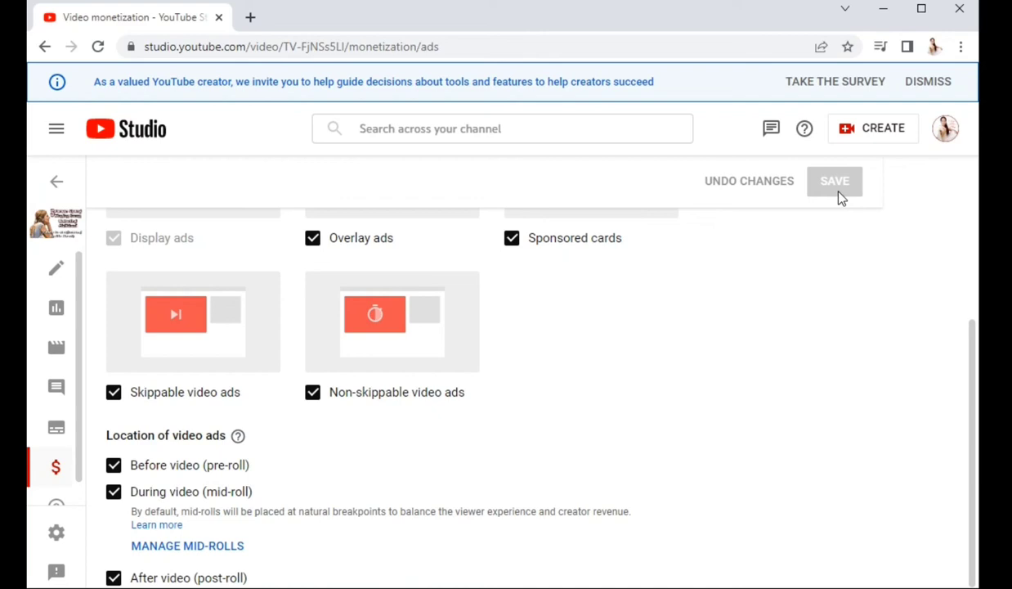
# - Leave the monetization settings for Channel content, then return to the Love Advice Blog public channel page
pyautogui.click(58, 187)
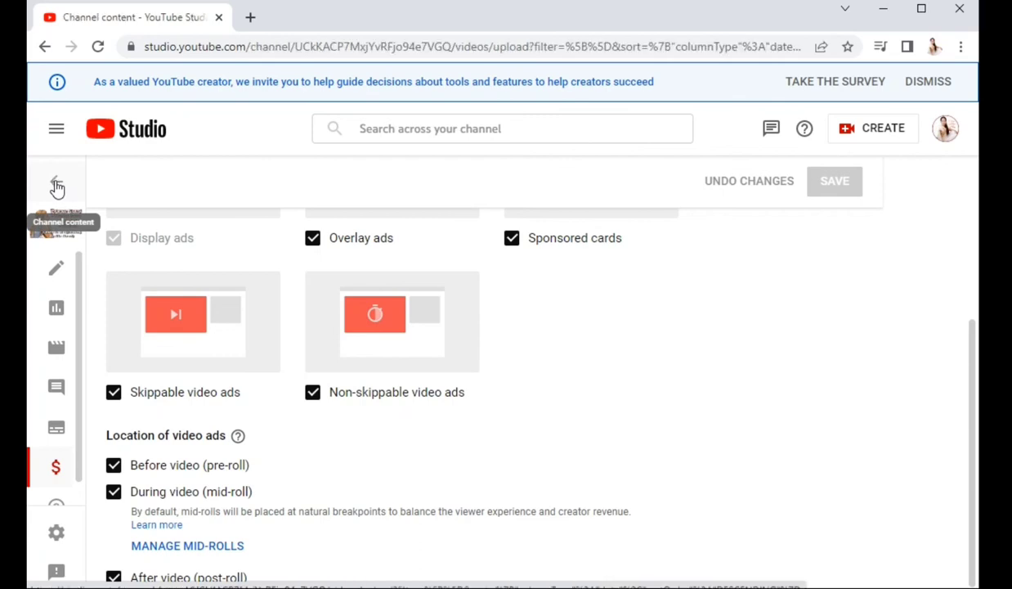
pyautogui.hotkey('alt', 'Left')
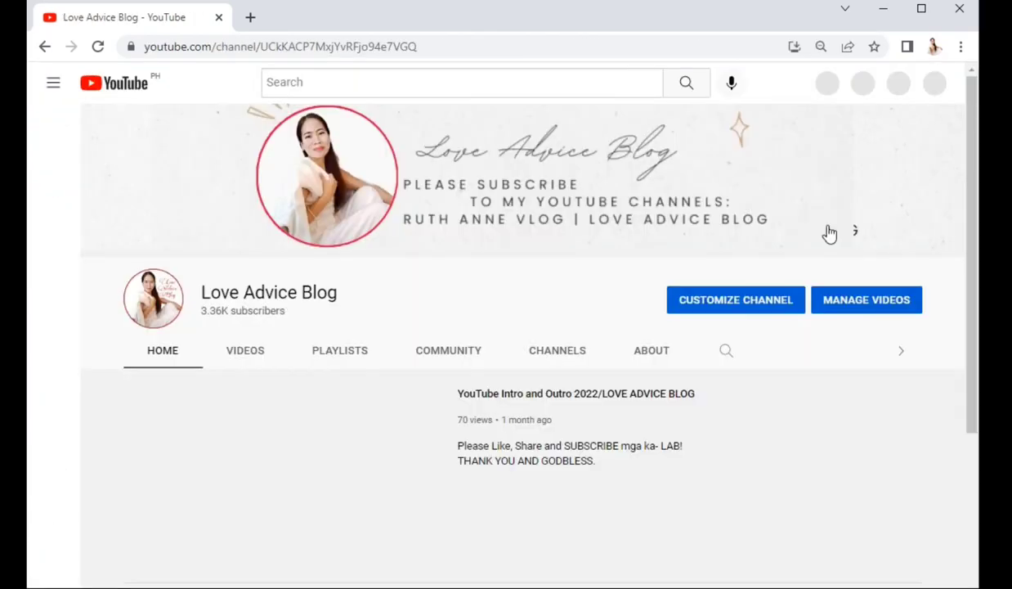